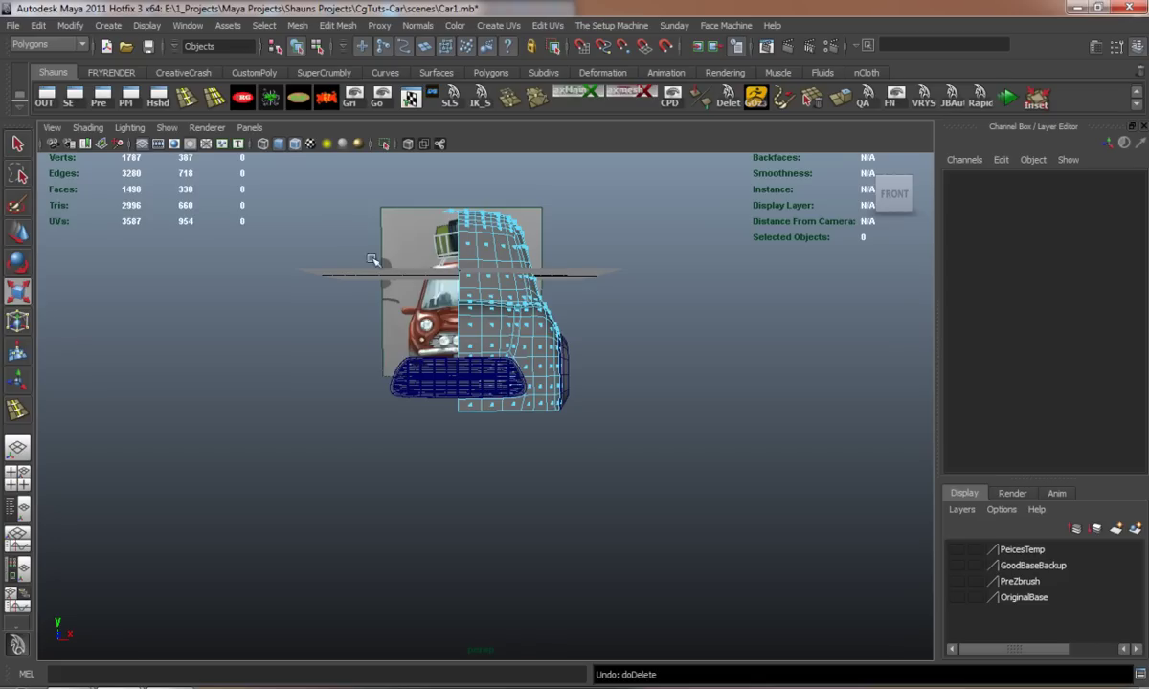
- Delete the leftover body faces on the opposite side of the car's centreline
left_click_drag(290, 180, 440, 579)
key("Delete")
scroll(495, 465, "up", 6)
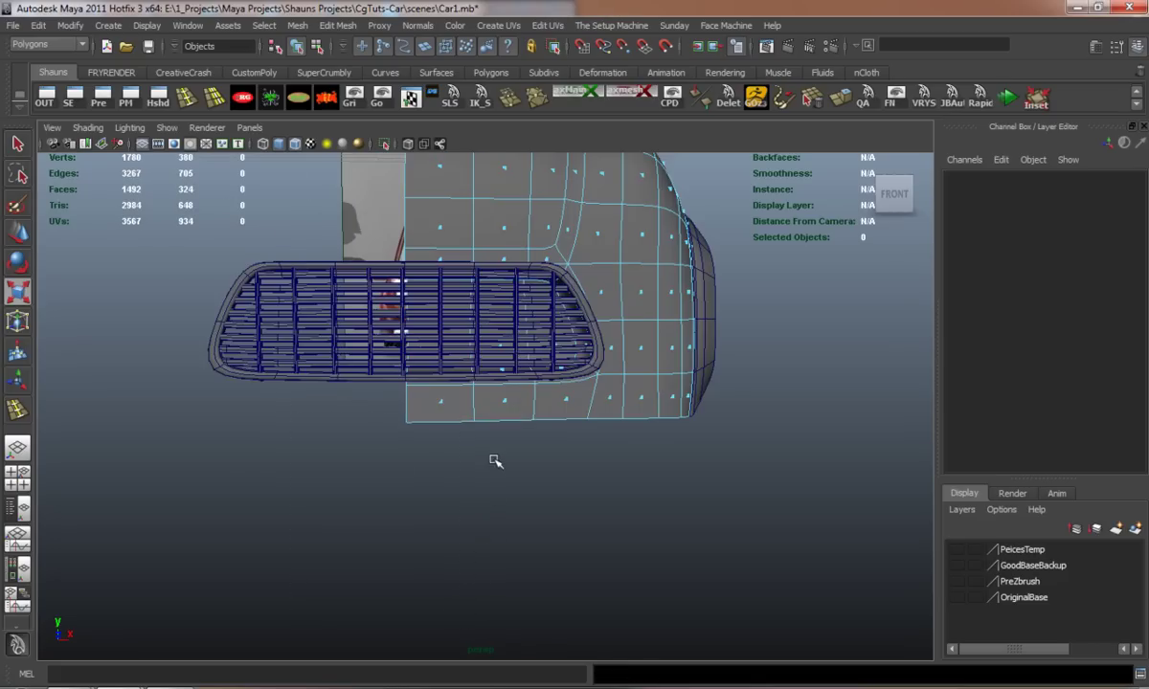
- Slide the vertex on the body's bottom edge below the grille's outer corner along X and preview the smoothed shape
left_click_drag(495, 462, 441, 491, "alt")
left_click(594, 428)
key("w")
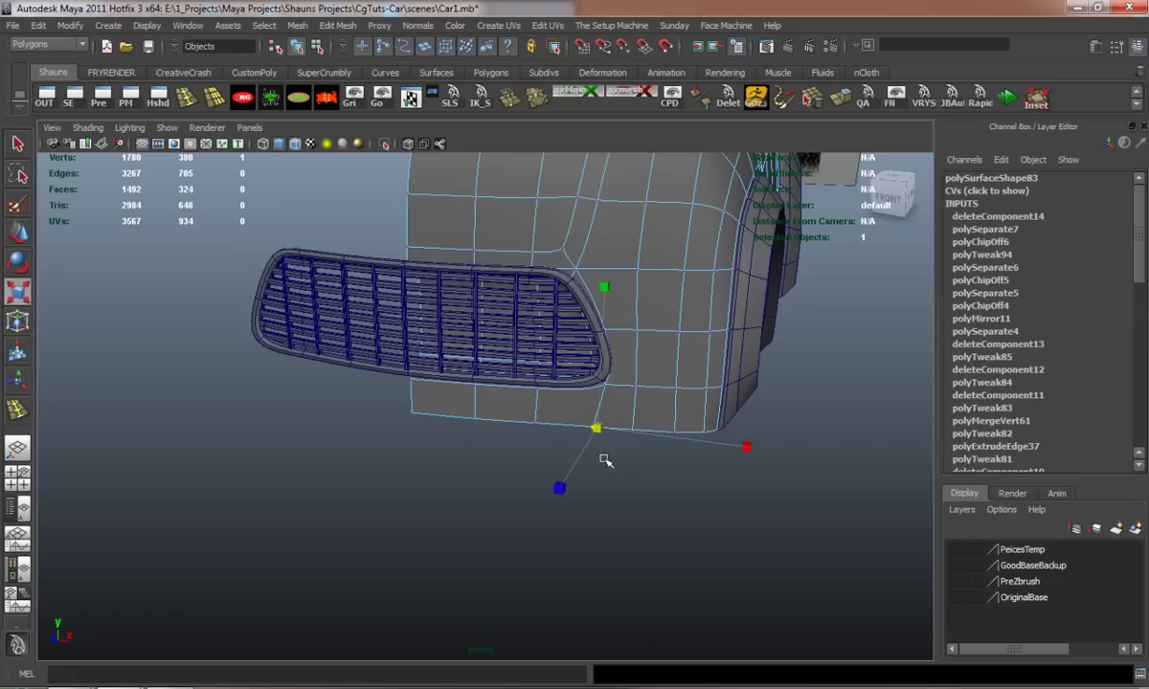
left_click_drag(718, 441, 662, 472, "alt")
scroll(664, 474, "up", 3)
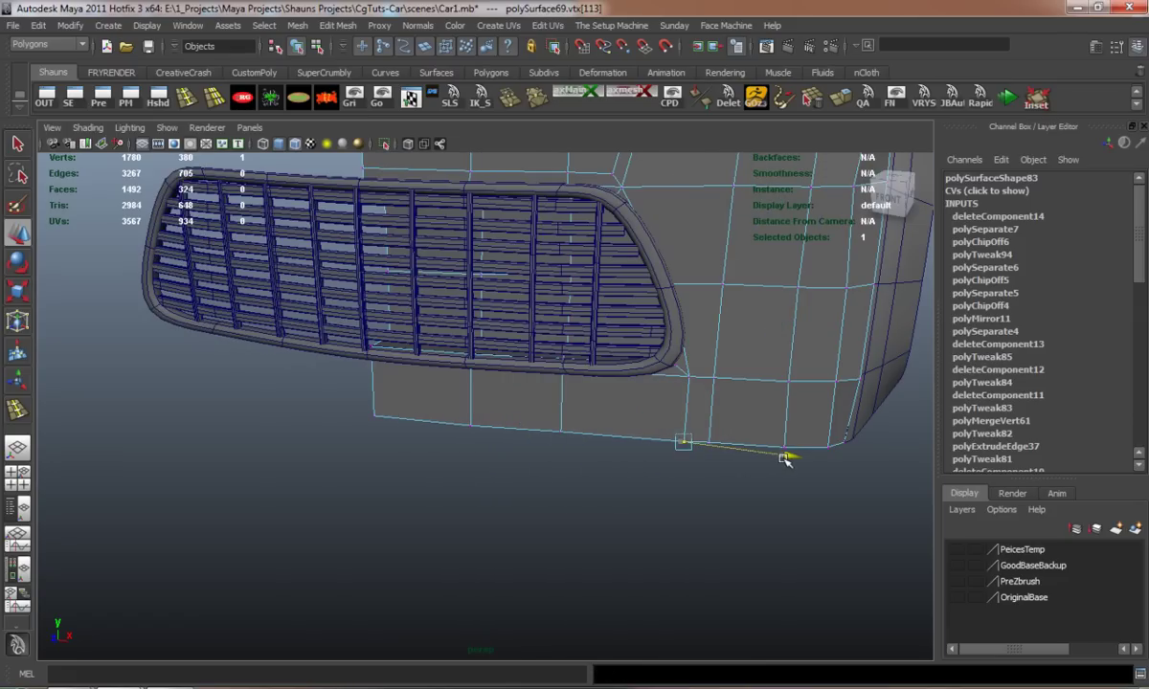
key("3")
left_click_drag(756, 508, 643, 554, "alt")
key("1")
left_click_drag(568, 555, 562, 500, "alt")
- Move the two neighbouring lower-edge vertices beside the grille corner along Z to even out the body's curve
left_click(601, 476)
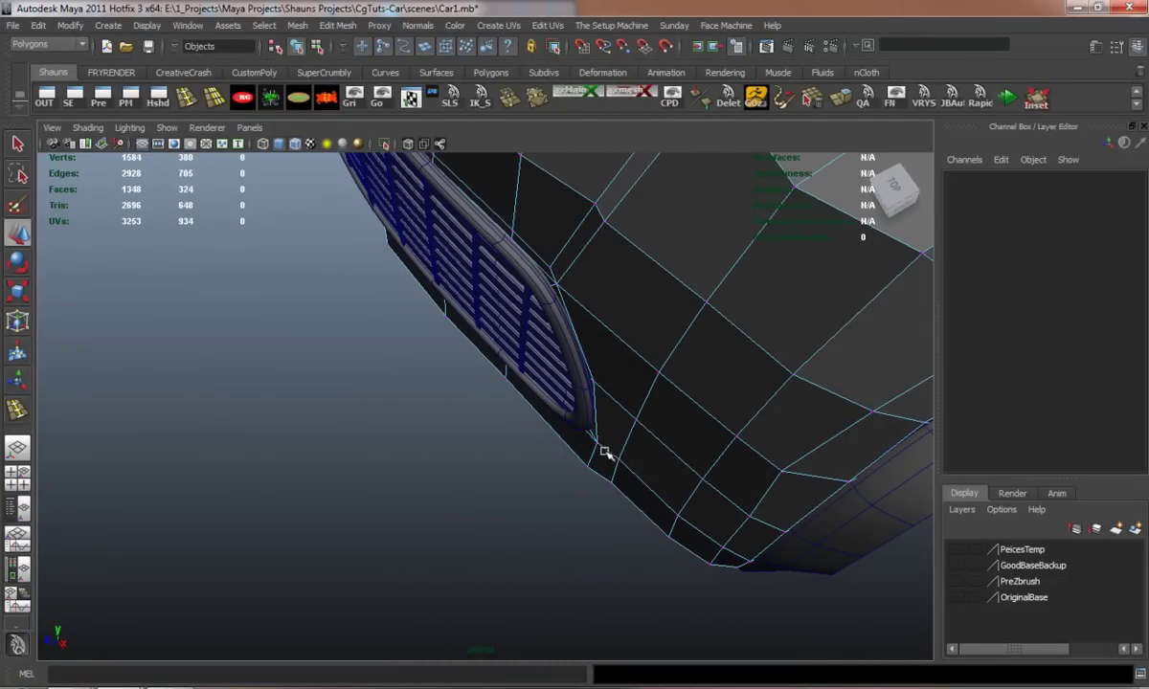
left_click_drag(632, 520, 631, 520)
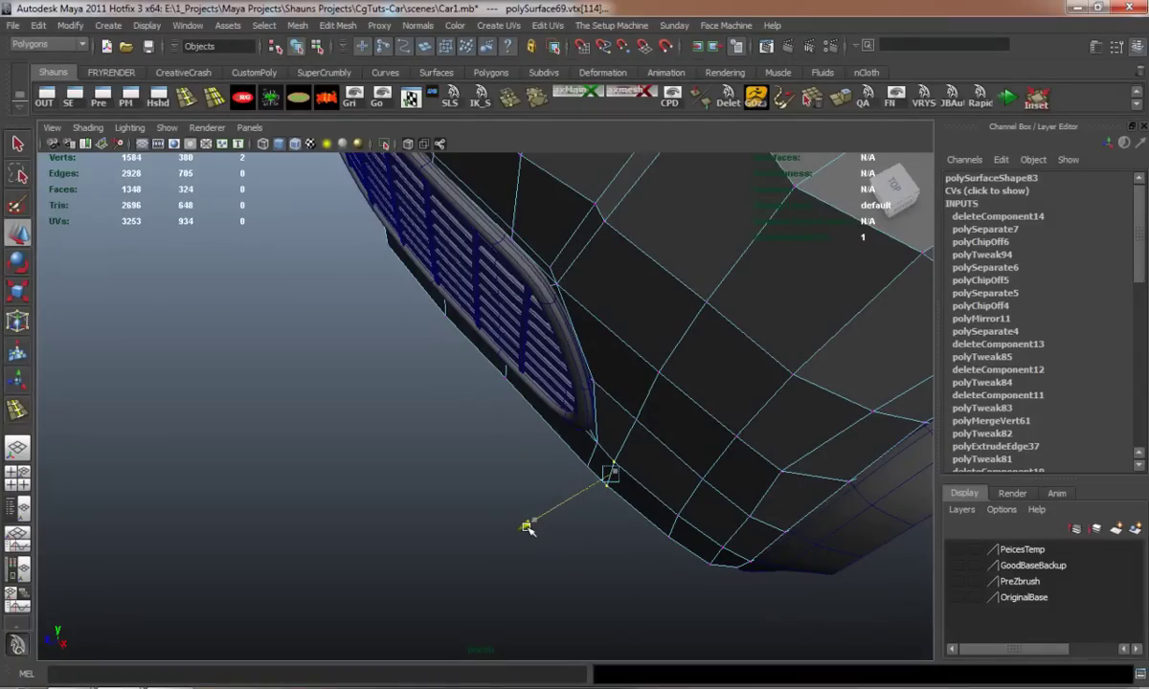
left_click_drag(482, 505, 533, 354, "alt")
left_click(405, 479)
- Mirror the half body in the -X direction, merging it with the original and merging vertices
right_click_drag(525, 346, 542, 331)
left_click(544, 336)
left_click(297, 25)
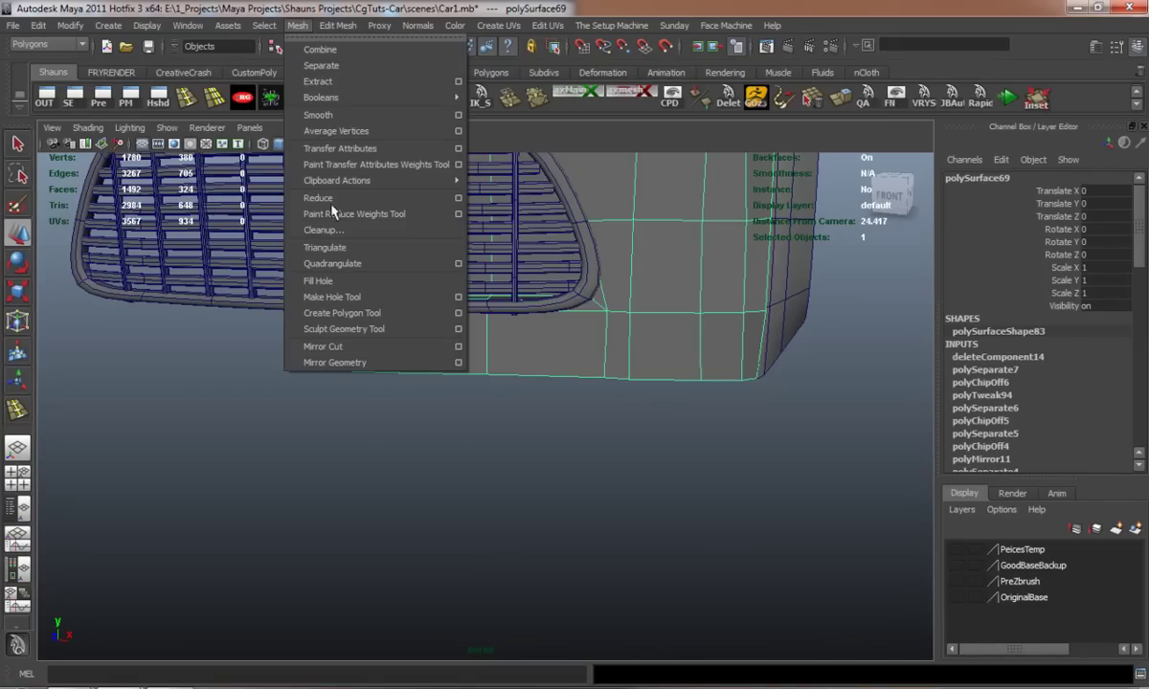
left_click(457, 363)
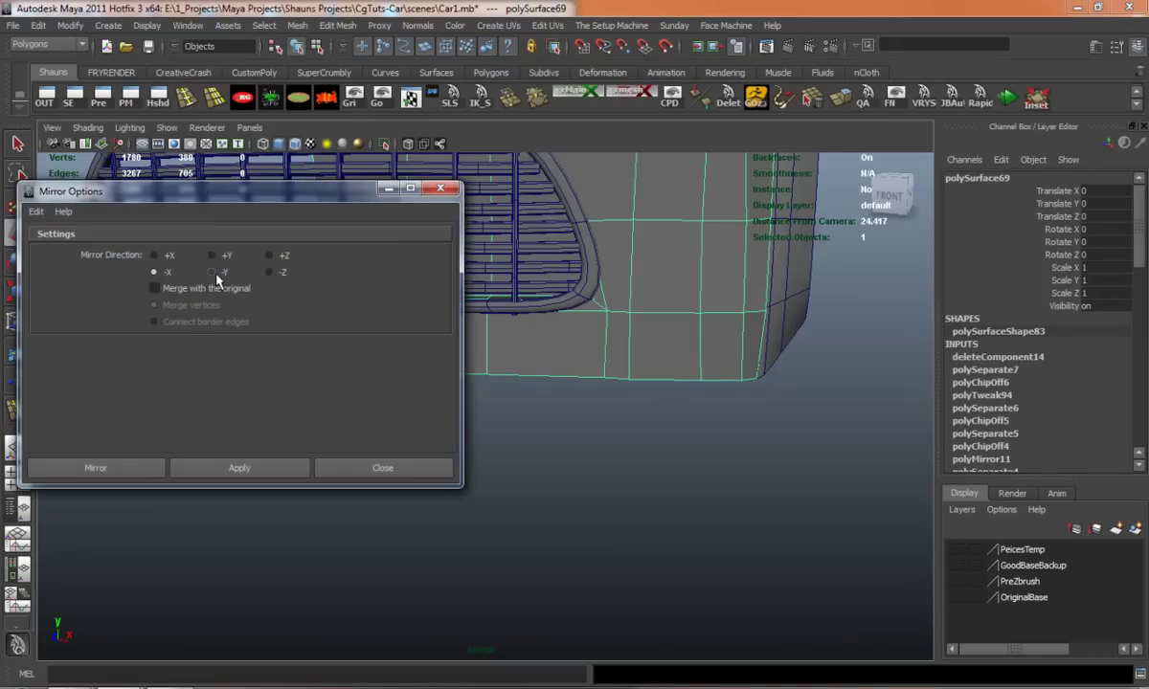
left_click(257, 476)
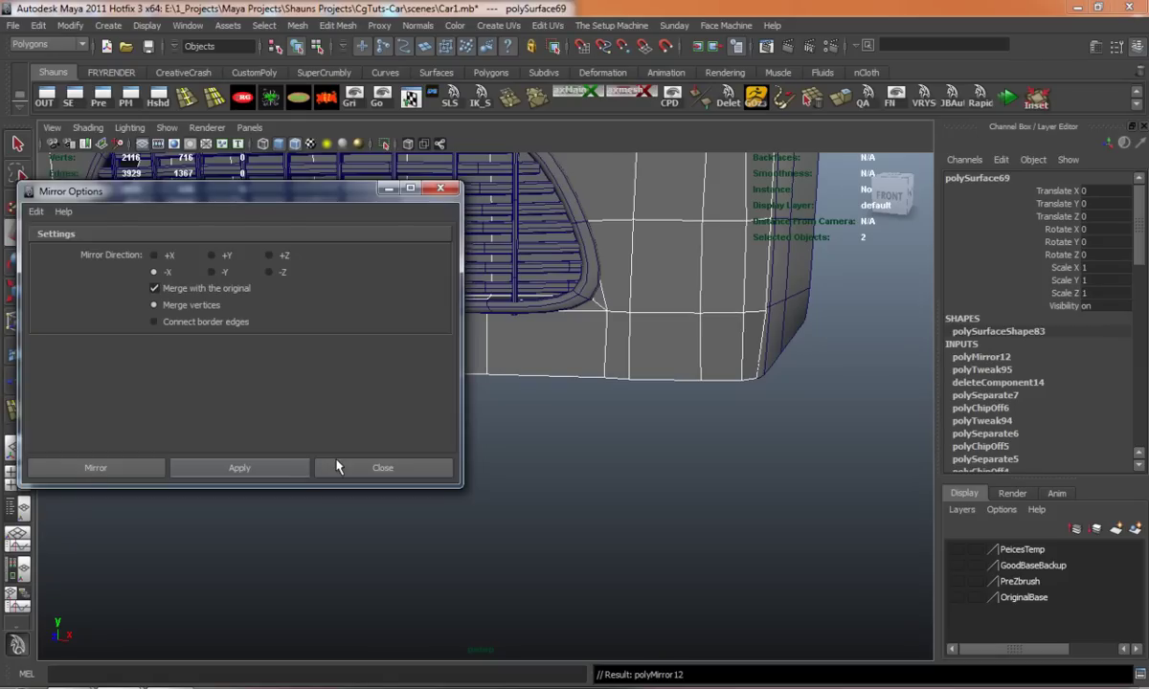
left_click(383, 468)
- Duplicate the five lower body faces running from the centreline outward beneath the grille
left_click_drag(377, 404, 446, 379, "alt")
right_click_drag(392, 349, 392, 361)
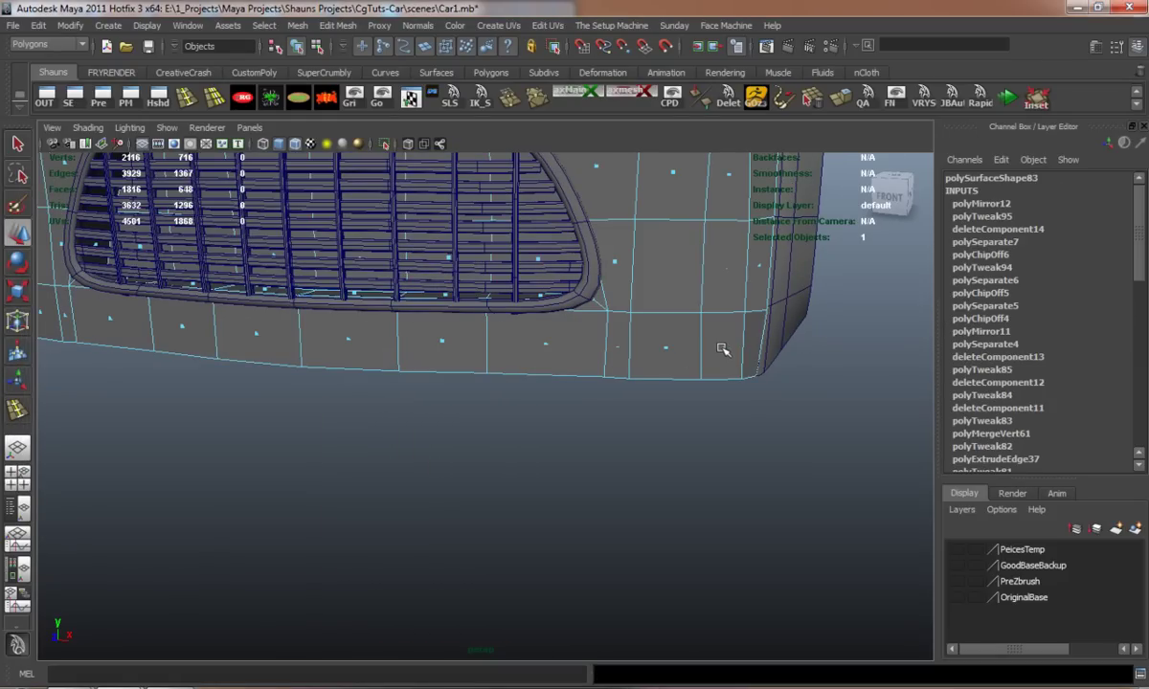
left_click(667, 348)
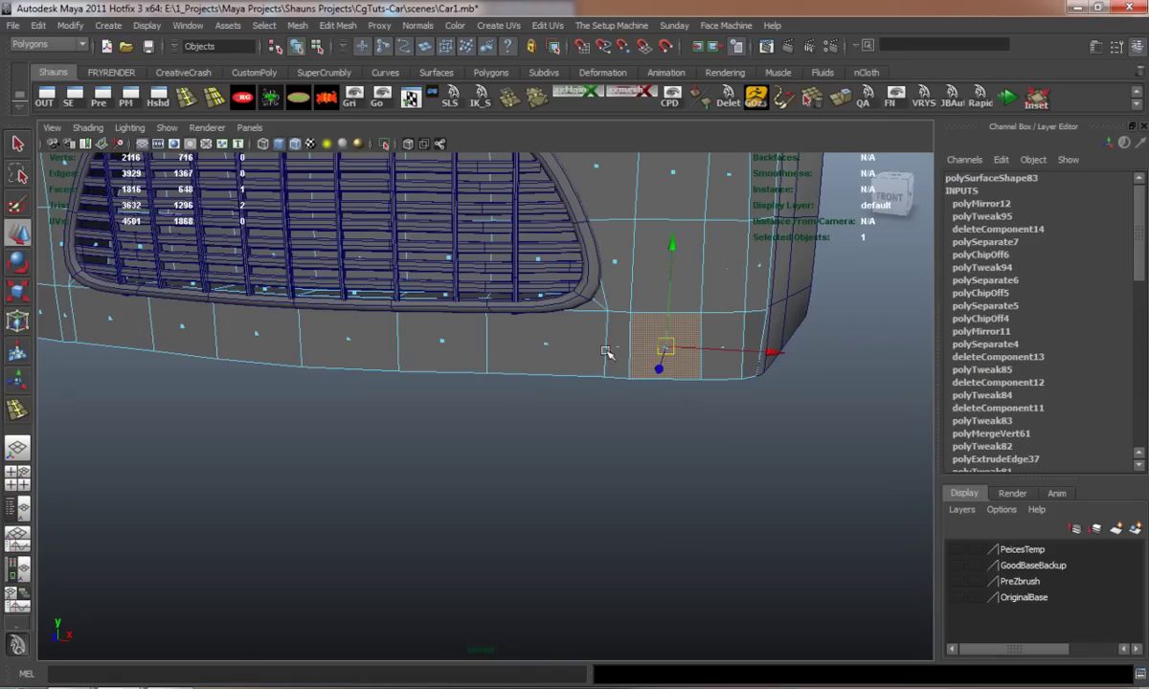
mouse_move(539, 412)
left_mouse_down()
mouse_move(379, 390)
mouse_move(560, 420)
left_mouse_up()
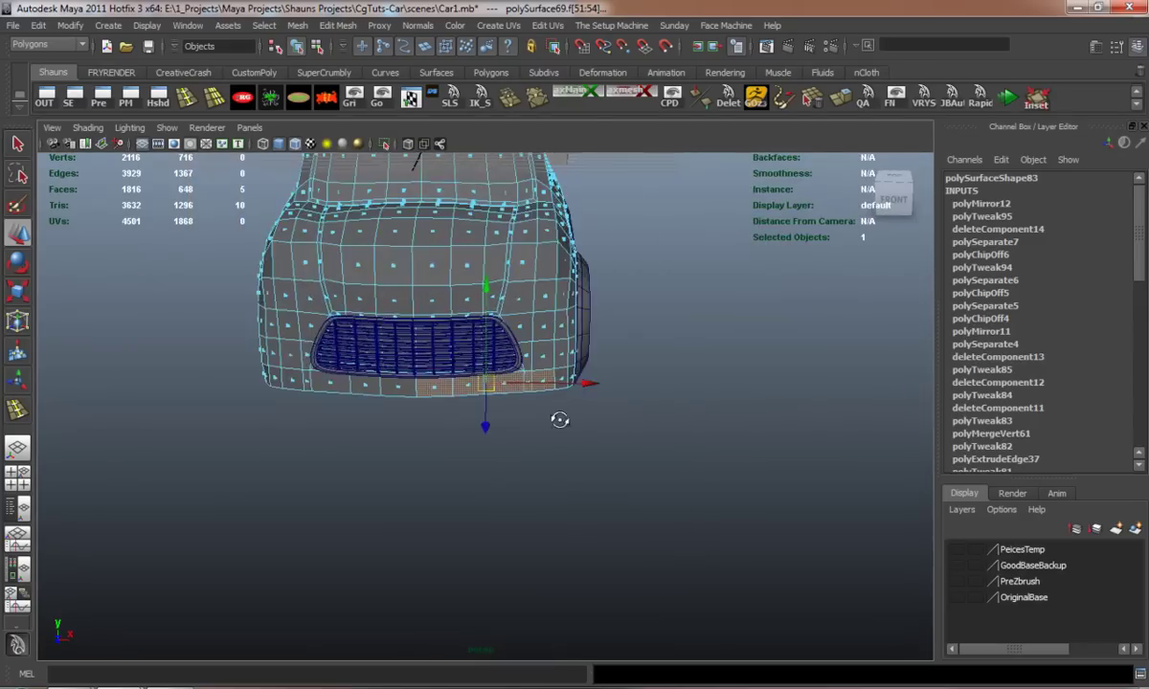
scroll(450, 419, "up", 6)
middle_click_drag(420, 412, 514, 459, "alt")
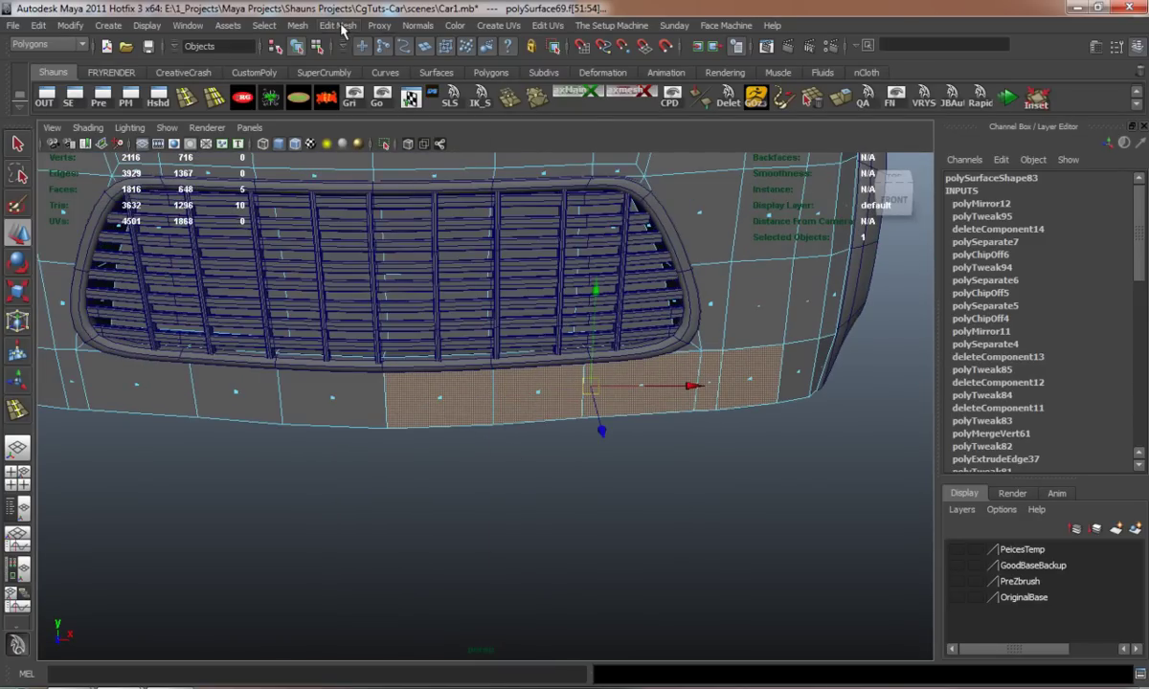
left_click(342, 26)
left_click(364, 305)
- Return to object mode and clear the construction history of the duplicated strip and the body
right_click_drag(423, 355, 483, 330)
key("3")
left_click(749, 308, "shift")
left_click(318, 99)
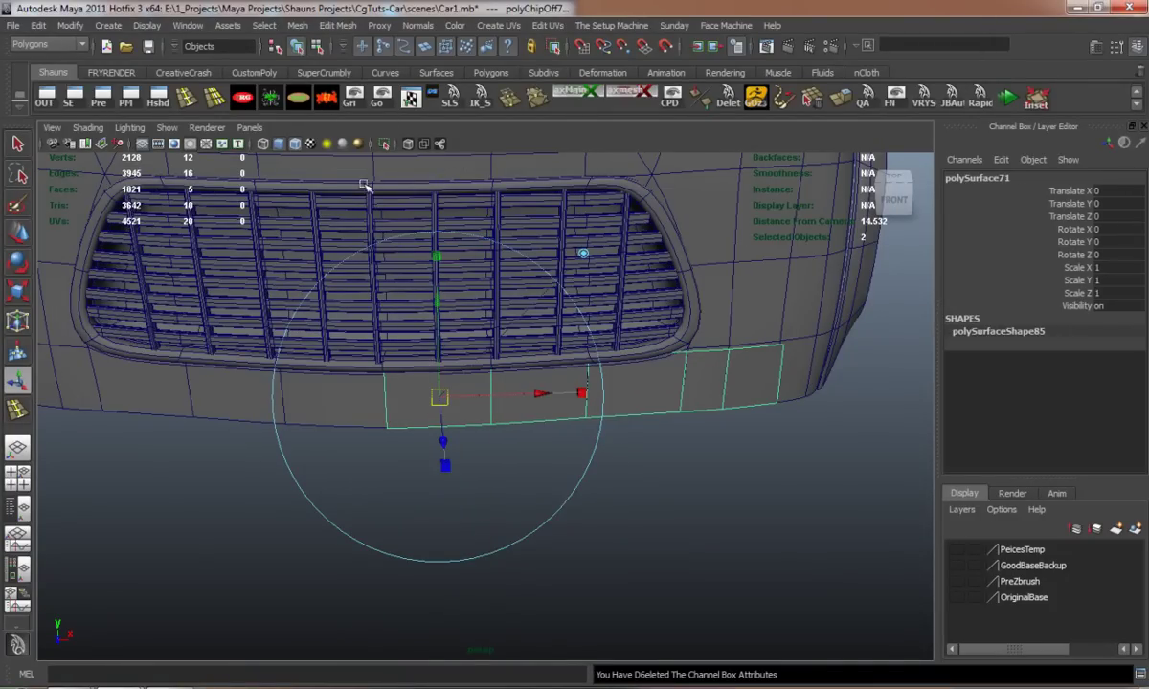
- Move the duplicated strip forward about 0.05 in Z and down about 0.17 in Y
key("w")
left_click_drag(486, 422, 387, 466, "alt")
scroll(388, 466, "up", 6)
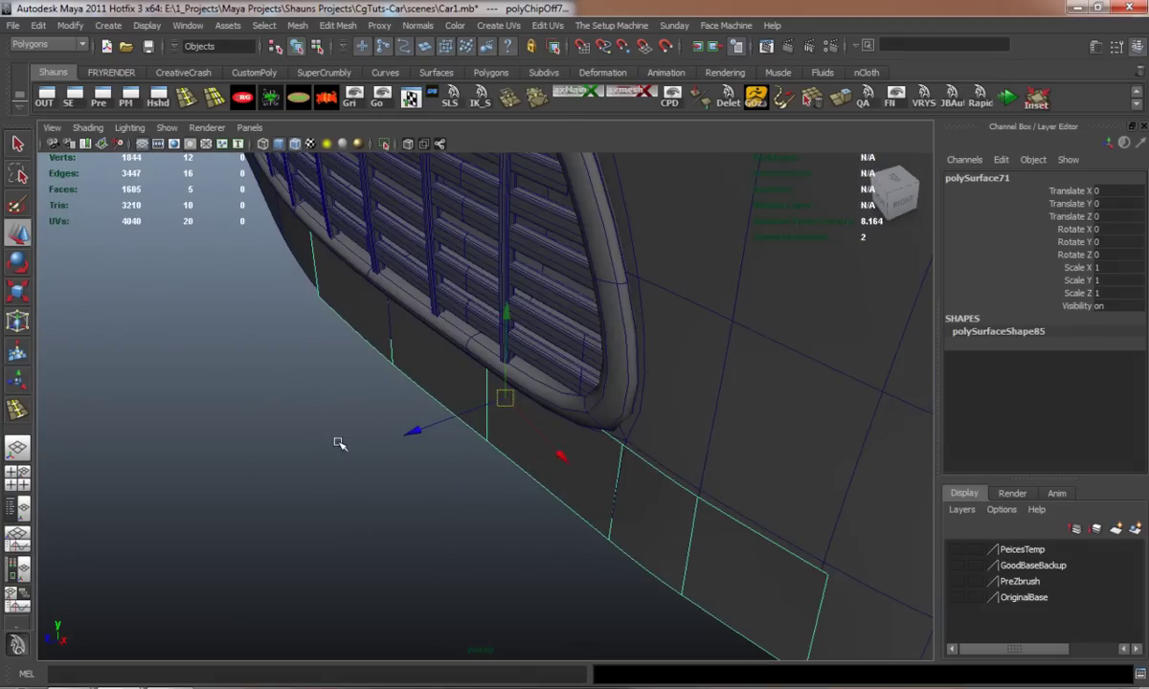
left_click_drag(415, 427, 488, 313)
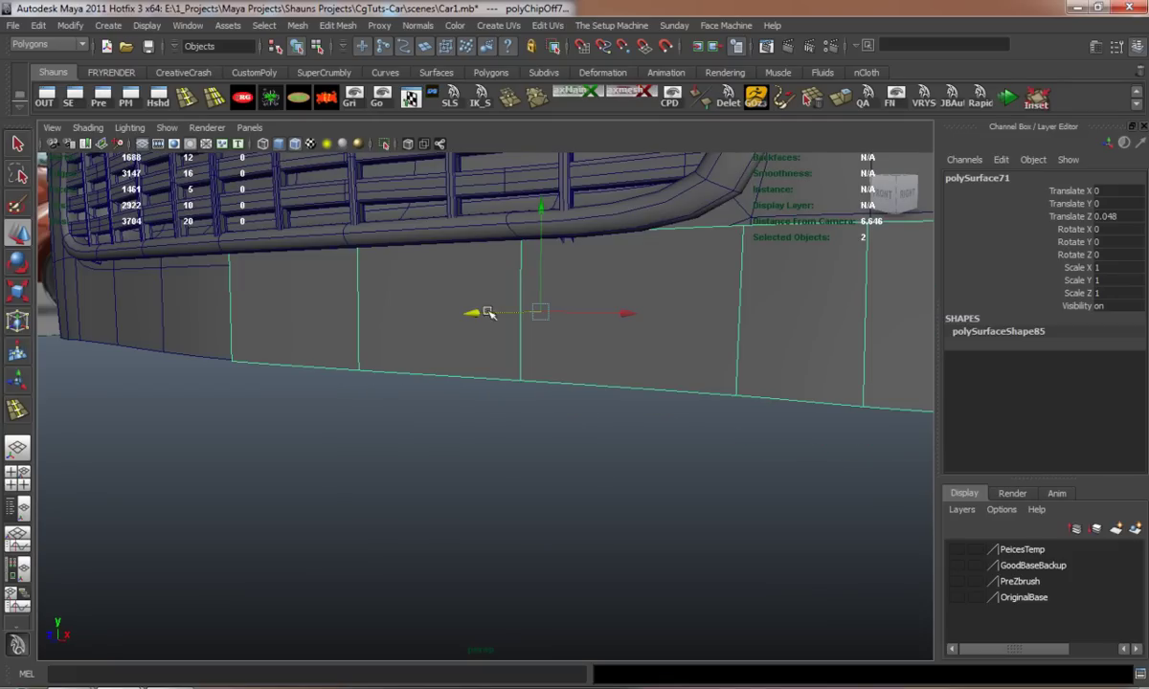
left_click_drag(538, 208, 541, 232)
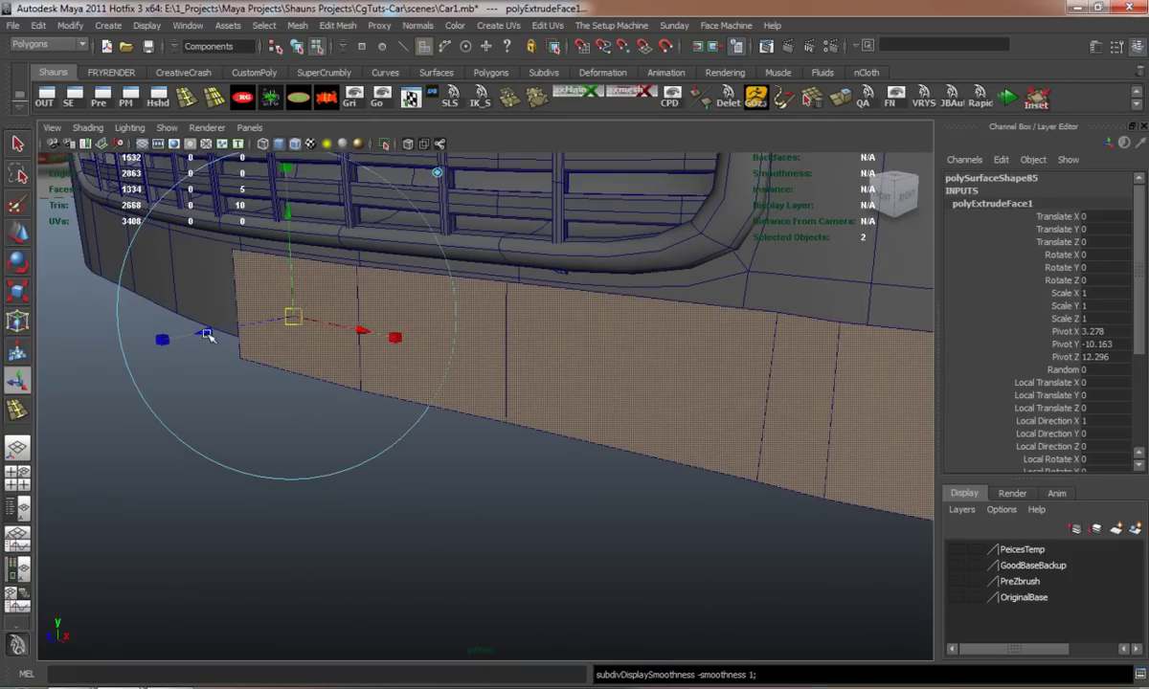
- Extrude the strip's faces outward about 0.71, delete the end face at the centreline, and preview the bumper smoothed
left_click_drag(206, 335, 135, 358)
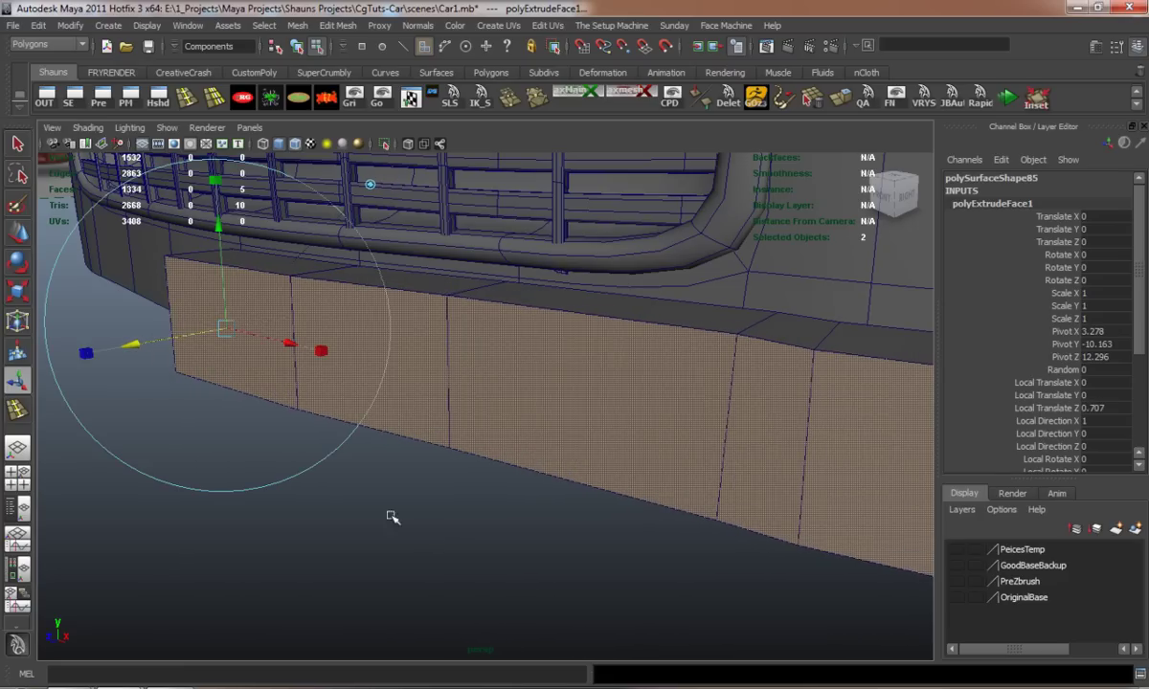
left_click(421, 536)
left_click_drag(426, 542, 530, 415, "alt")
left_click(531, 435)
left_click(535, 440)
key("Delete")
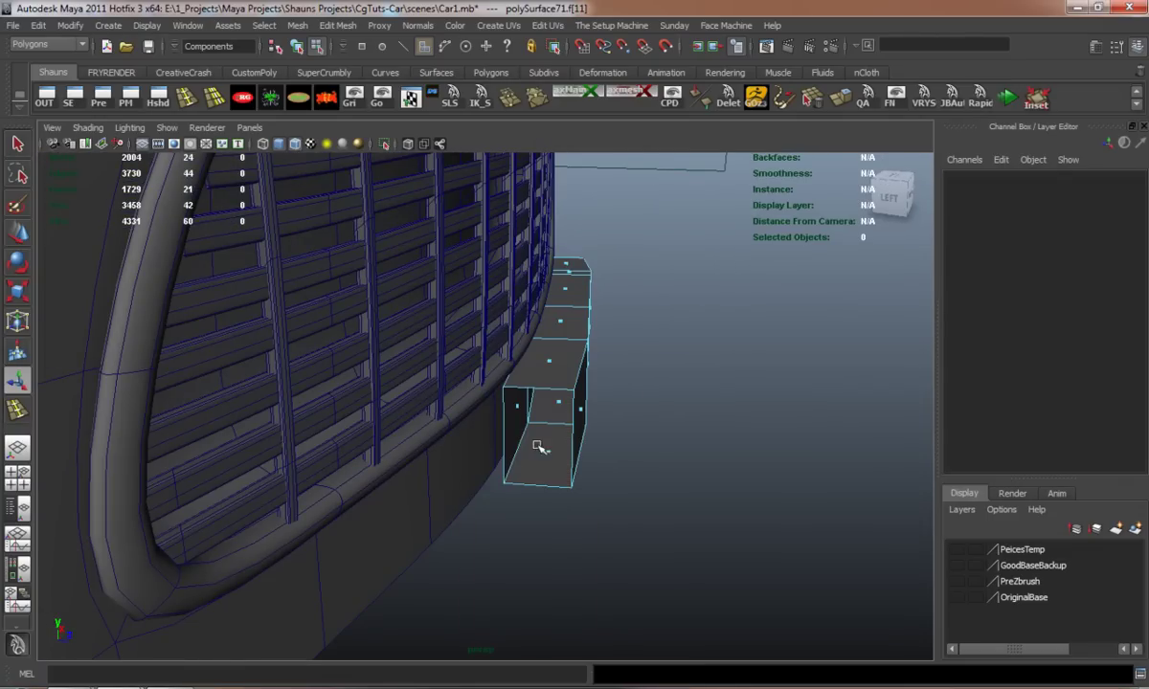
left_click_drag(562, 466, 430, 483, "alt")
key("3")
left_click_drag(371, 461, 326, 367, "alt")
key("1")
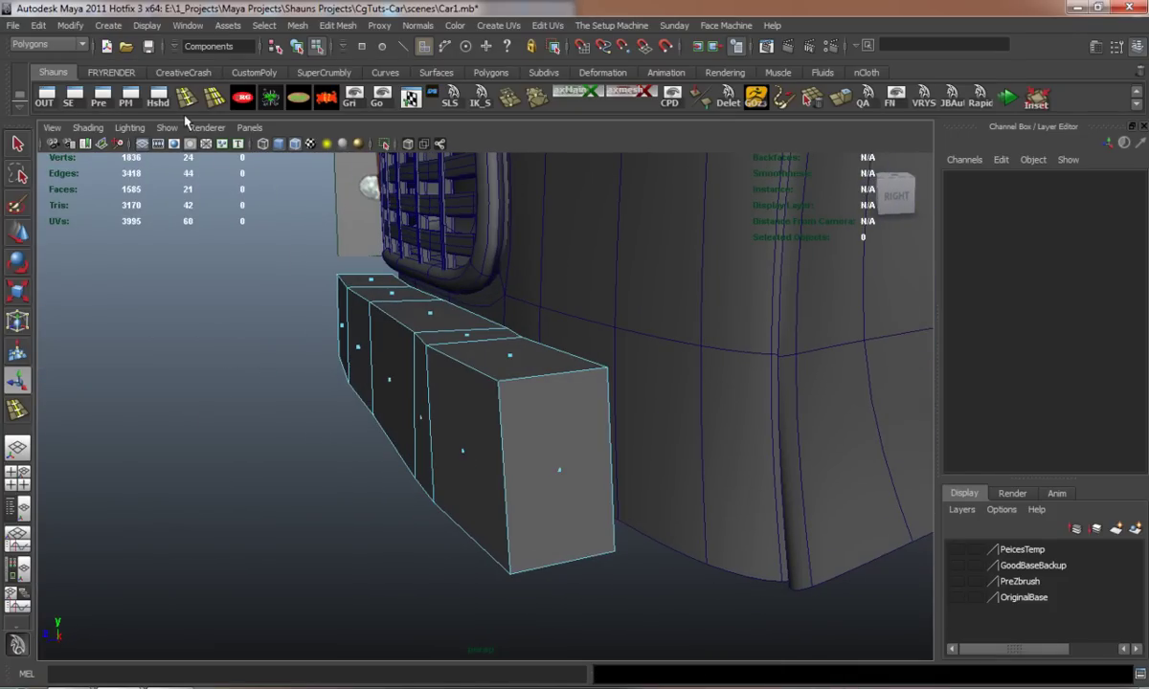
- Insert a lengthwise edge loop around the bumper, slightly below the middle of its front faces
left_click(185, 99)
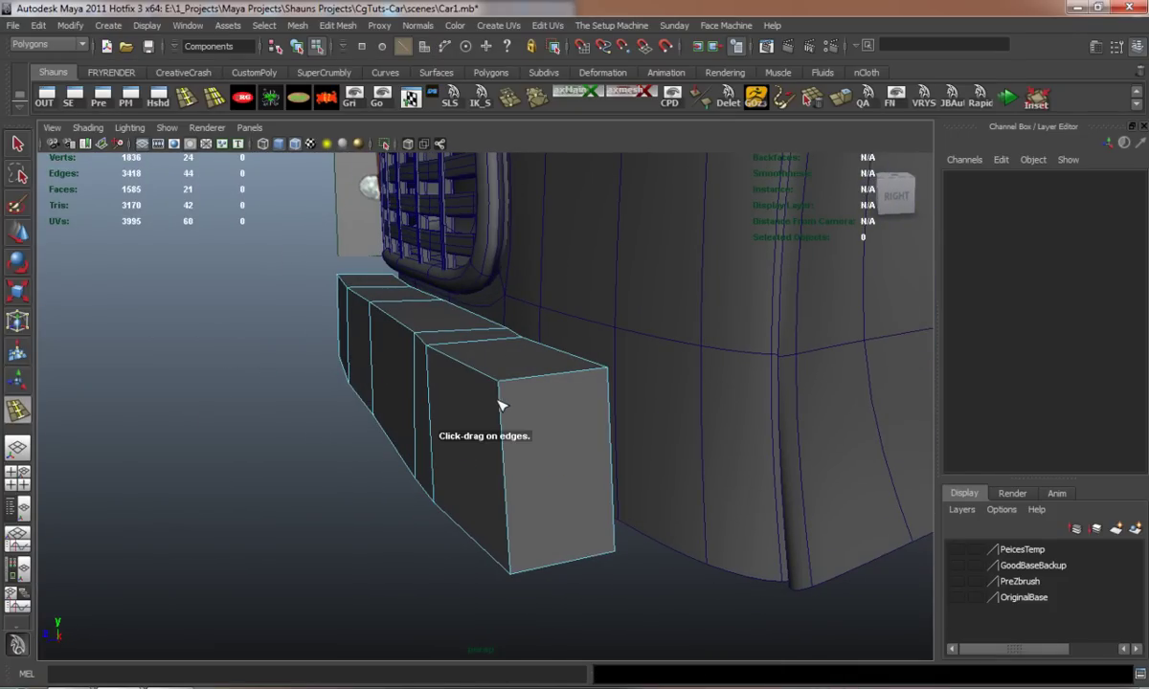
left_click_drag(499, 406, 503, 410)
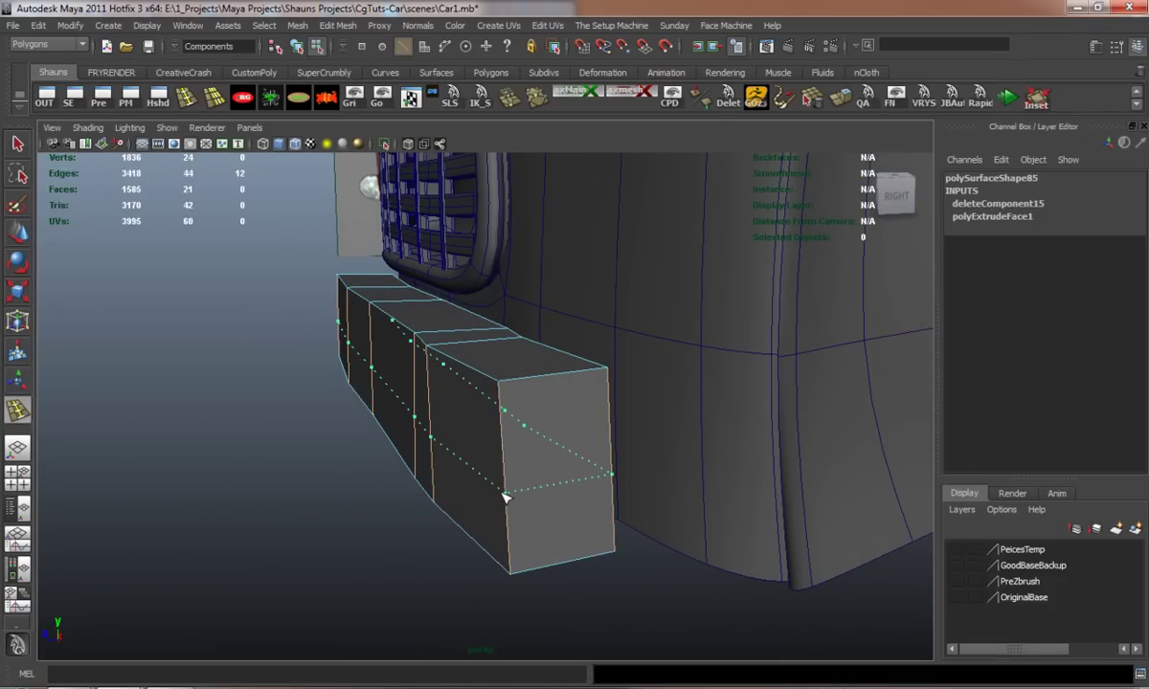
left_click_drag(506, 498, 506, 498)
- Pull the new lengthwise edges on the bumper's front forward along Z to give it an angled profile
key("w")
left_click_drag(442, 469, 376, 418, "alt")
right_click(370, 368)
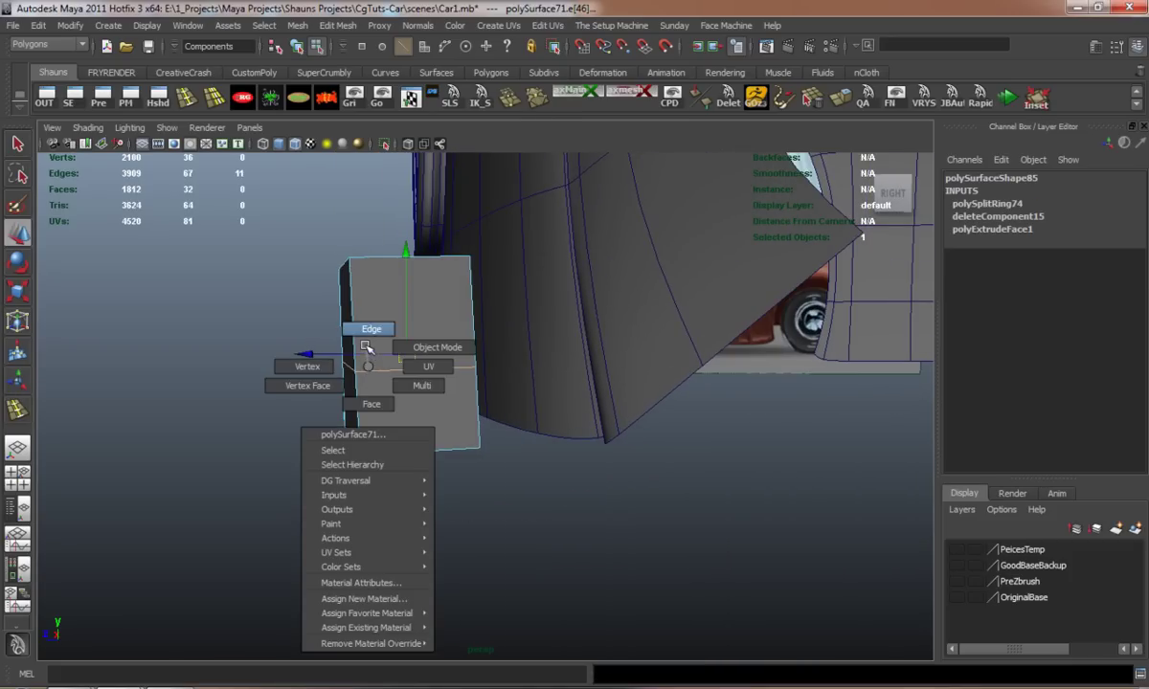
left_click(367, 345)
left_click_drag(350, 368, 347, 407, "alt")
left_click_drag(407, 448, 524, 451, "alt")
left_click_drag(706, 394, 726, 400)
key("3")
key("1")
left_click_drag(616, 483, 607, 414, "alt")
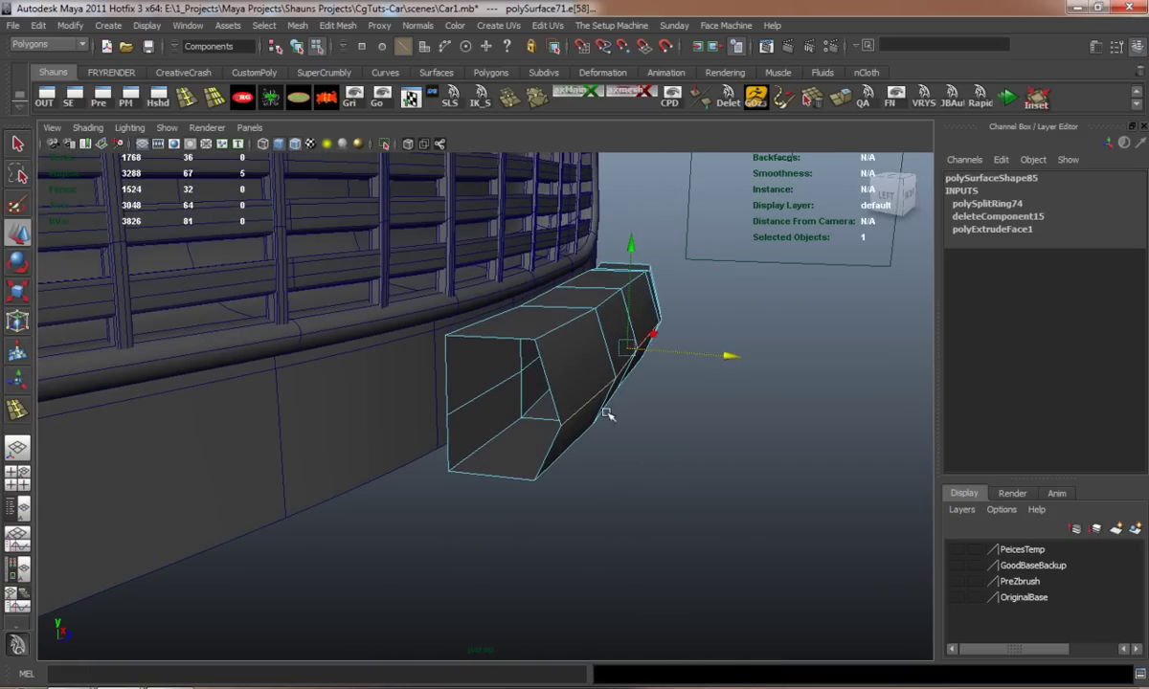
- Lower the bumper's upper front edges slightly, adjust them along Z, and preview the smoothed shape
double_click(565, 351)
left_click_drag(574, 364, 317, 335, "alt")
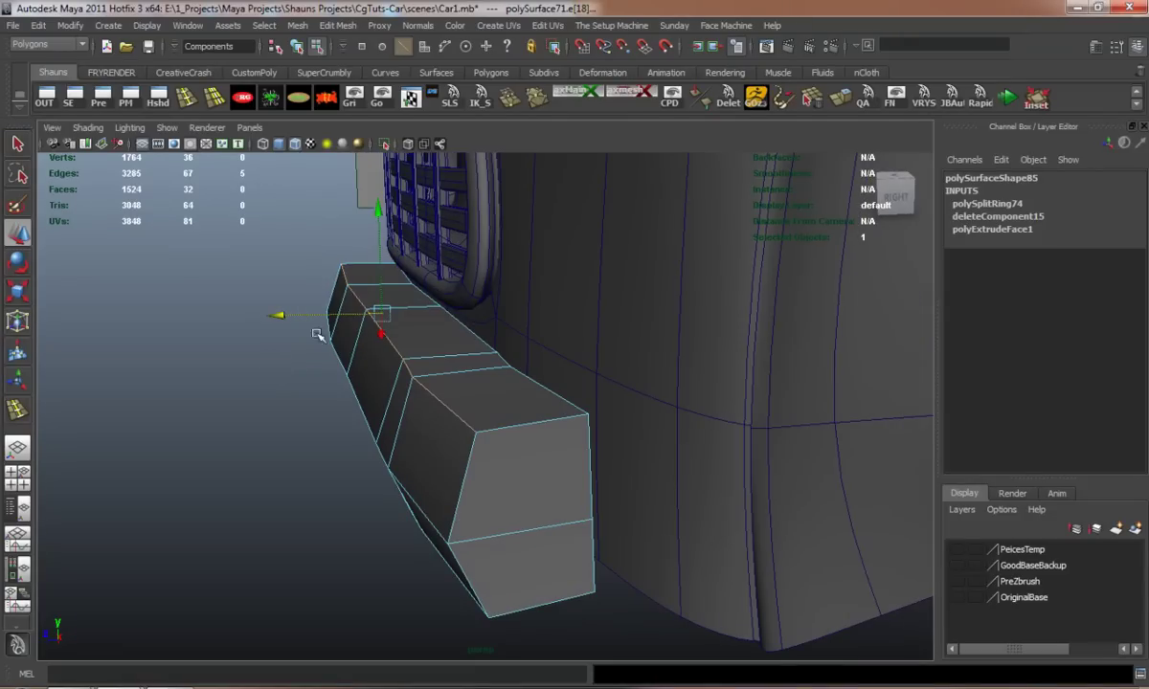
left_click_drag(376, 209, 373, 220)
left_click_drag(295, 326, 292, 328)
key("3")
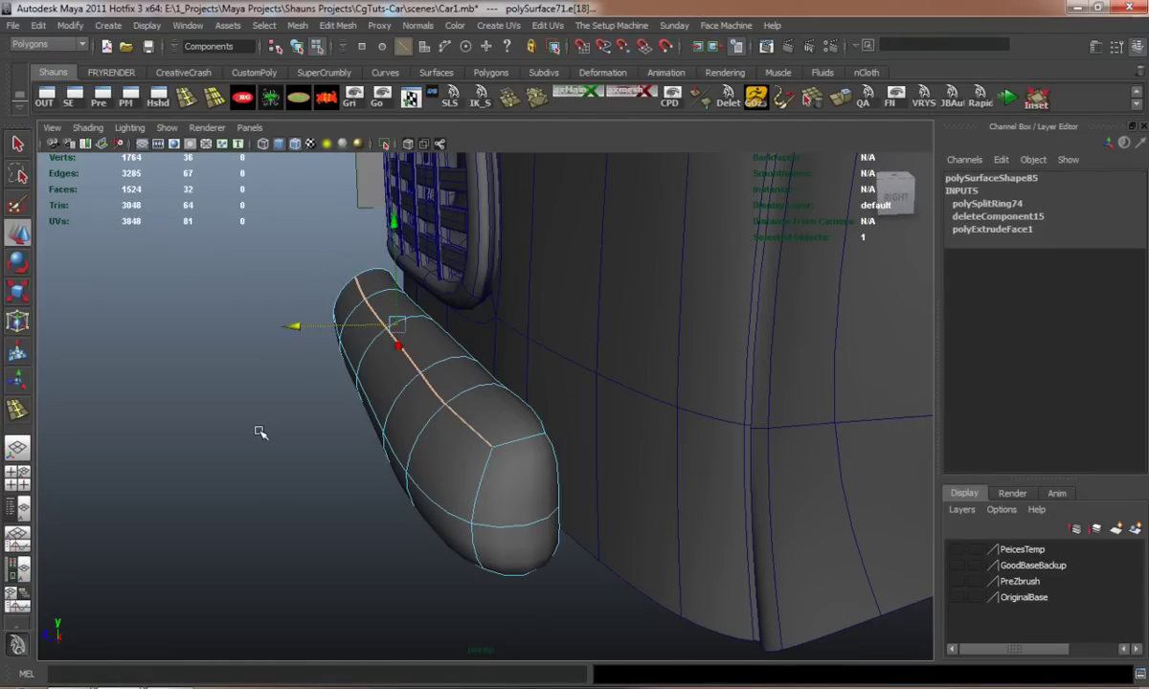
left_click(258, 433)
left_click_drag(269, 419, 506, 425, "alt")
- Reposition the bumper's lower front edges in height and move them back toward the body, checking the smoothed shape
left_click(545, 400)
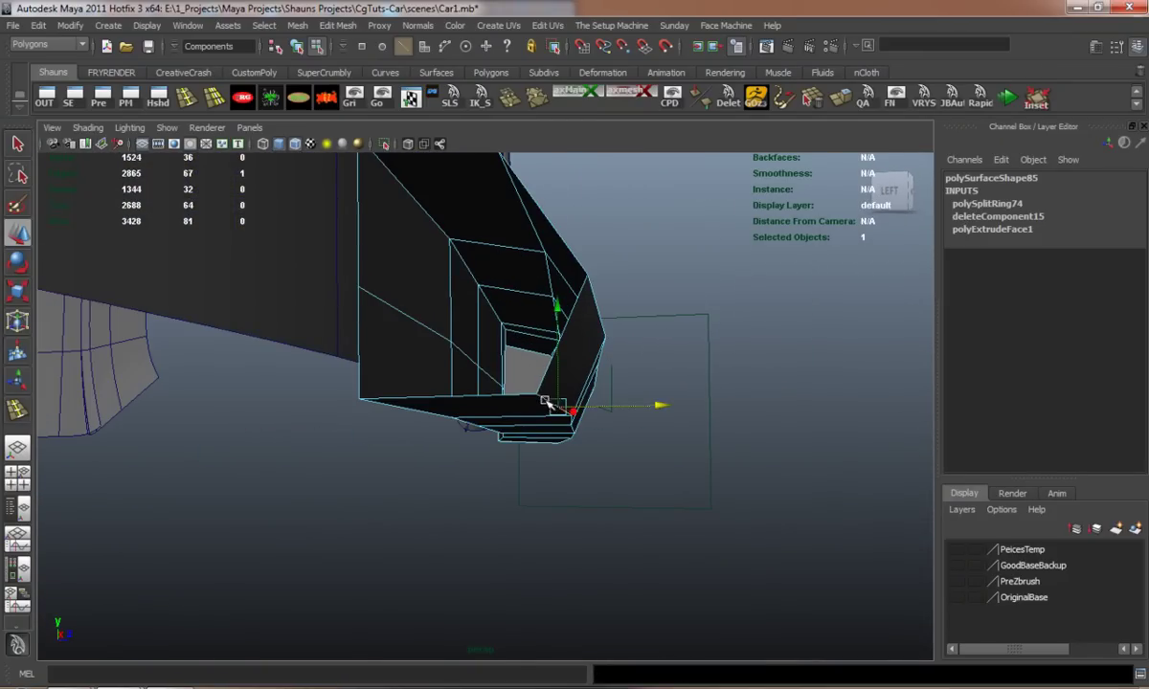
left_click_drag(553, 320, 554, 378, "alt")
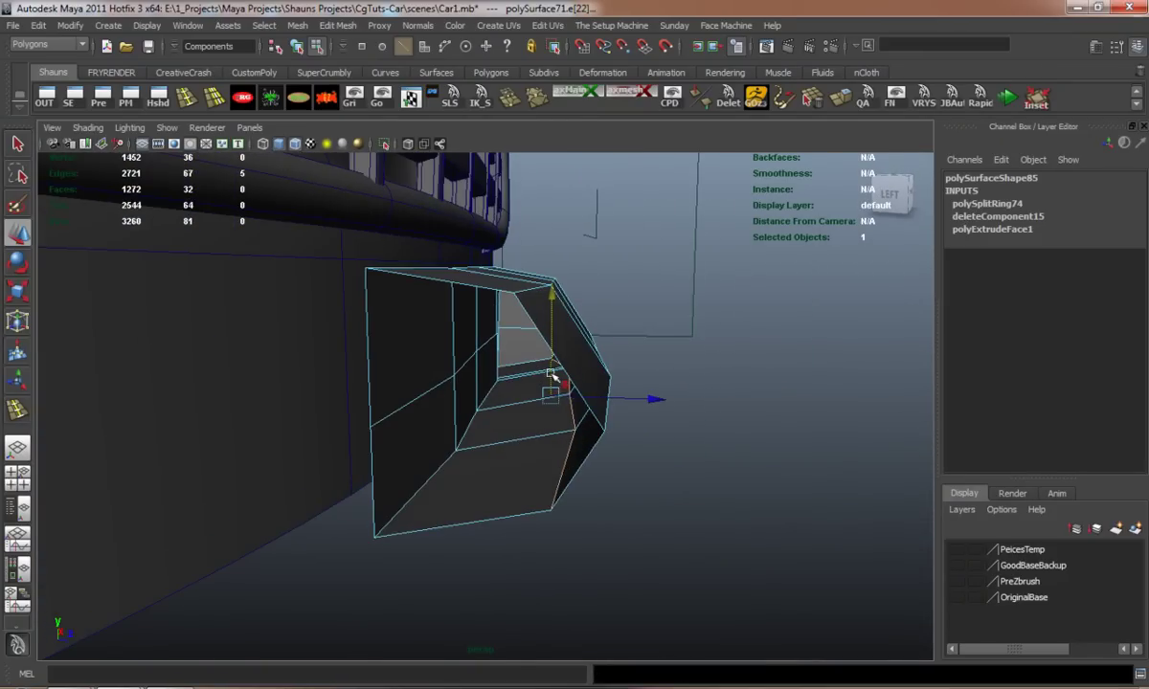
left_click_drag(654, 399, 636, 400)
key("3")
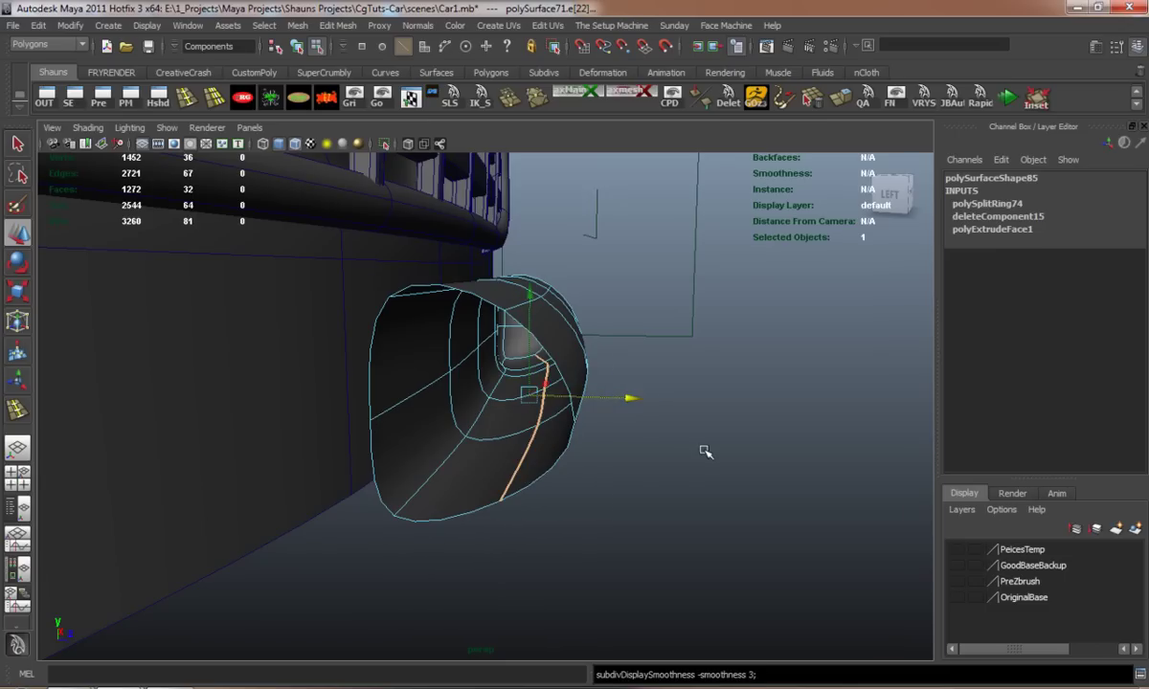
left_click(653, 443)
left_click_drag(654, 443, 361, 348, "alt")
- Reposition the three front vertices at the bumper's outer end to round off its tip
key("1")
left_click_drag(542, 400, 538, 508, "alt")
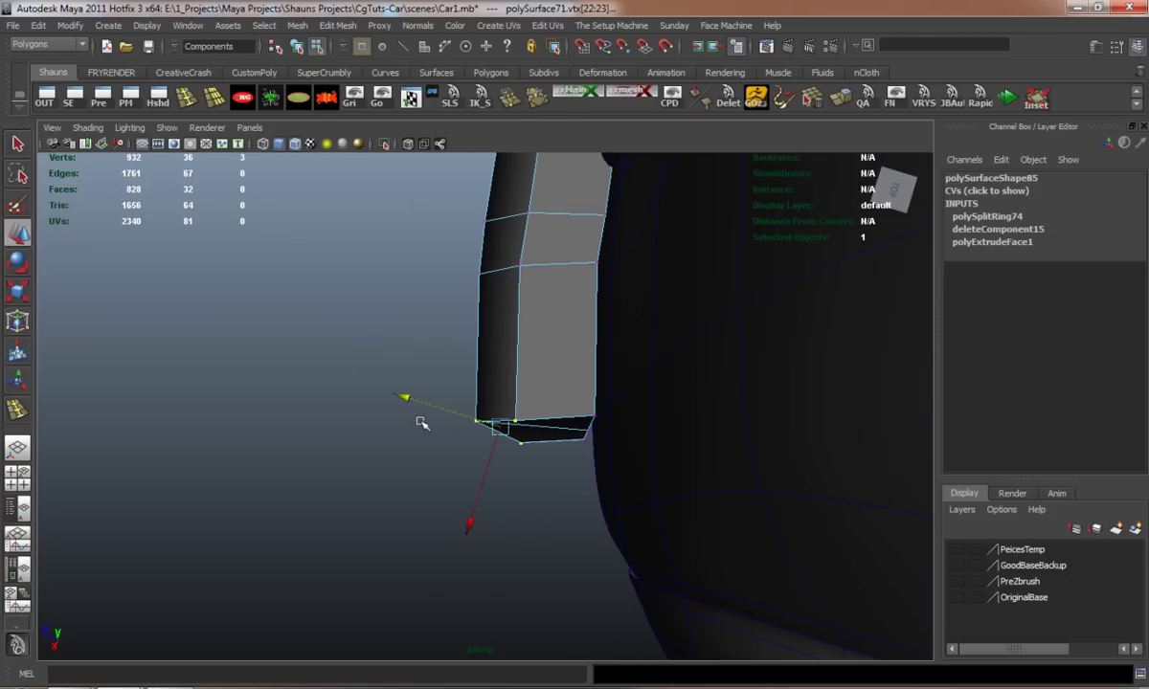
double_click(20, 233)
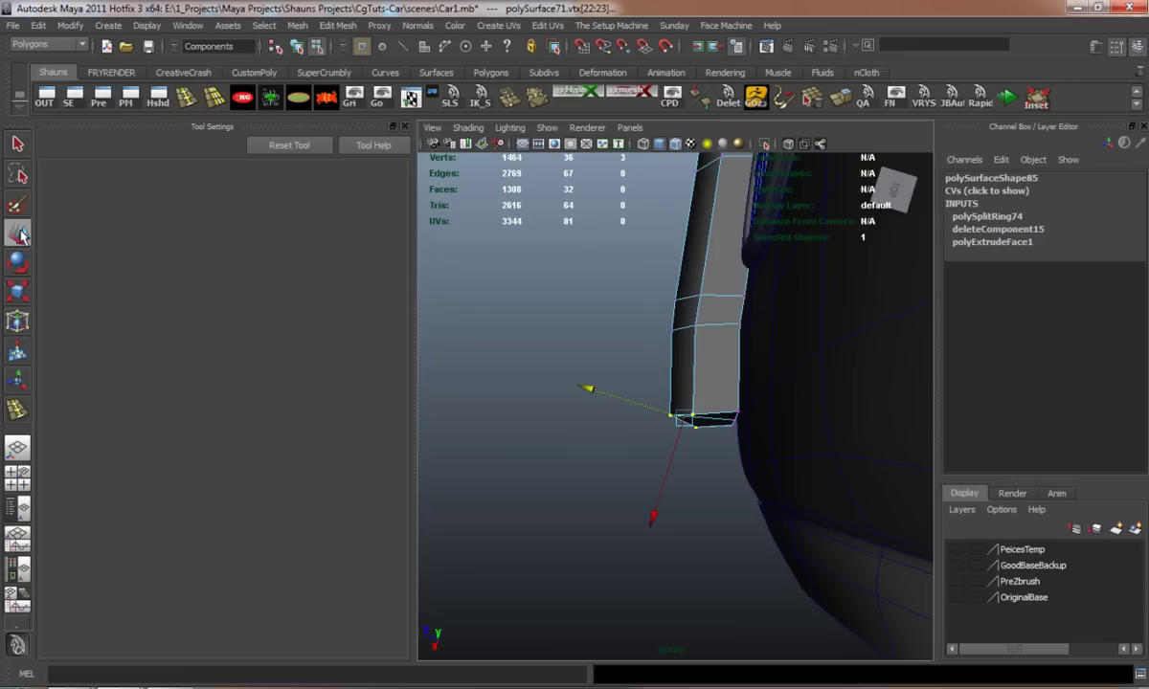
left_click(404, 128)
left_click_drag(400, 395, 506, 393, "alt")
key("3")
left_click(495, 458)
left_click_drag(495, 458, 543, 391, "alt")
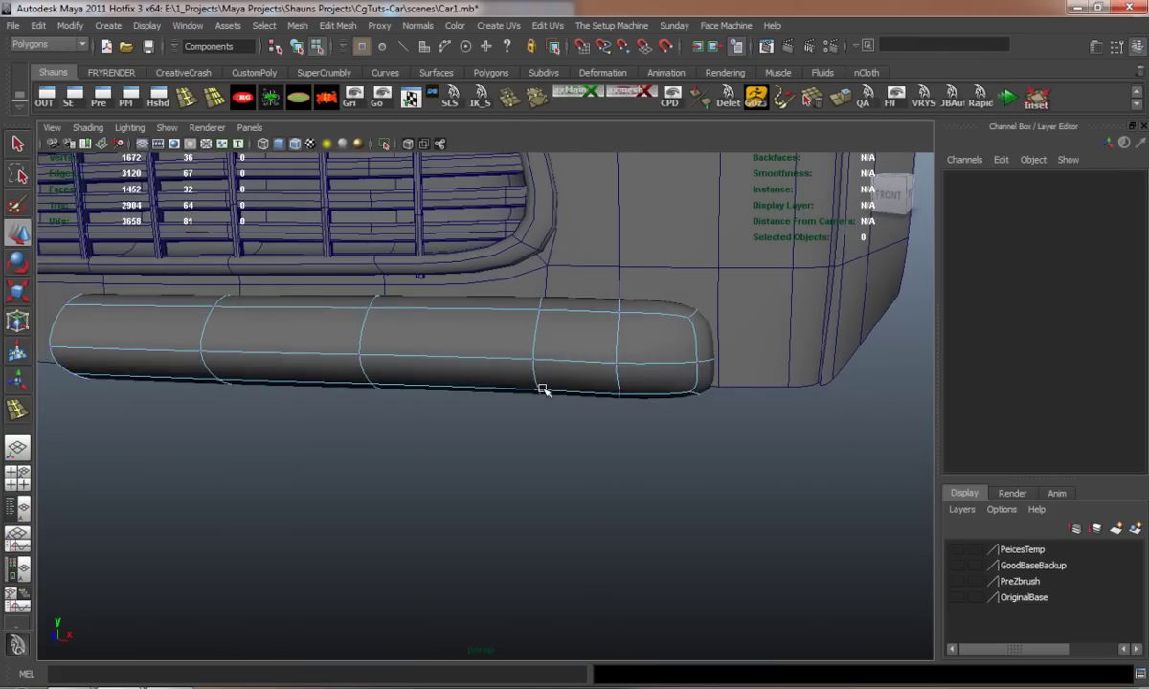
- Adjust the height of the bumper's outer-end front vertices and turn the smooth preview back on
key("1")
left_click_drag(691, 354, 663, 297, "alt")
left_click(613, 328)
left_click(648, 312, "shift")
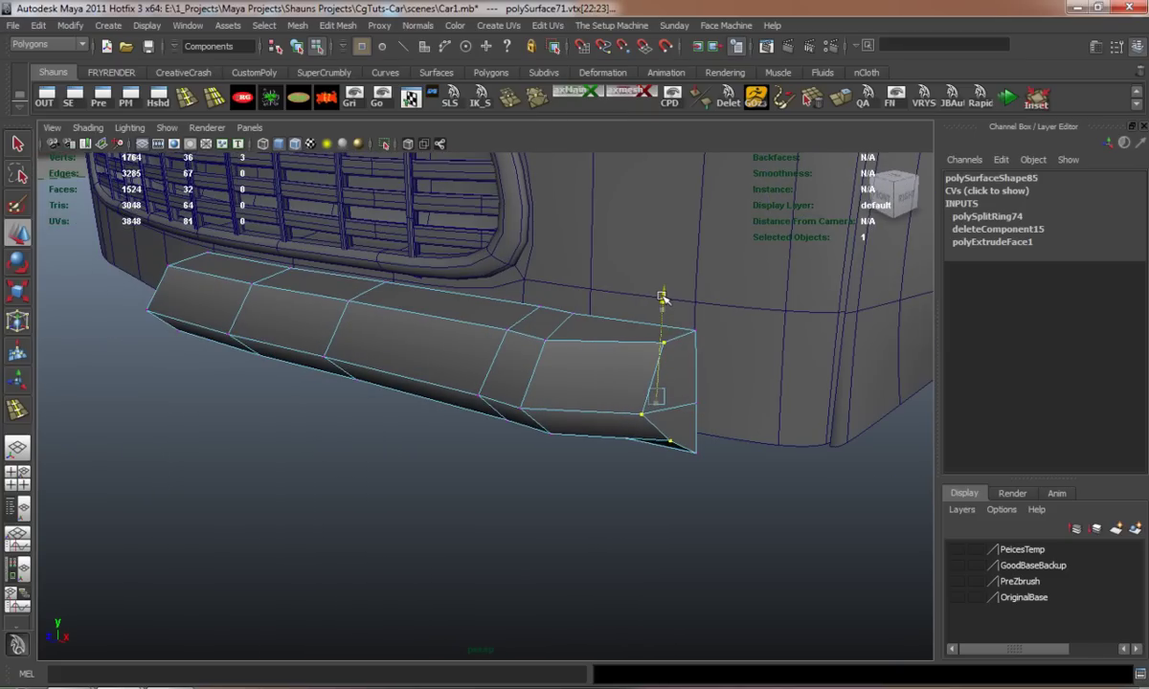
key("3")
left_click(386, 422)
- Mirror the half bumper across the centreline and inspect the seam between the two halves
right_click_drag(409, 372, 436, 356)
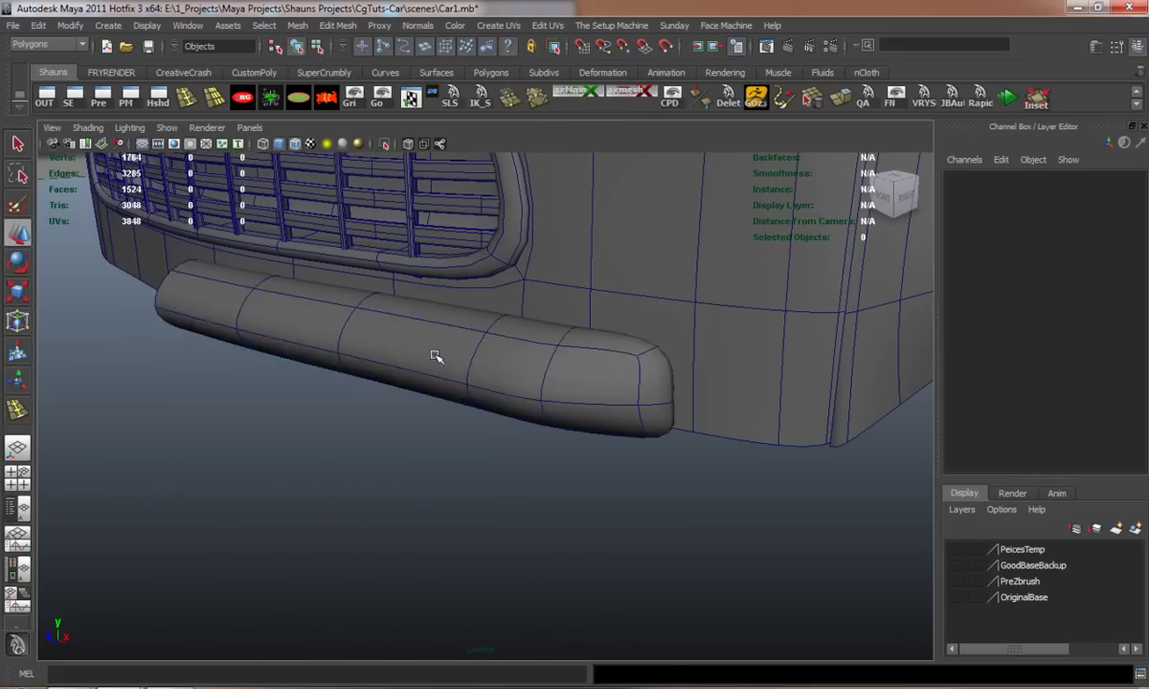
left_click(435, 356)
left_click(297, 25)
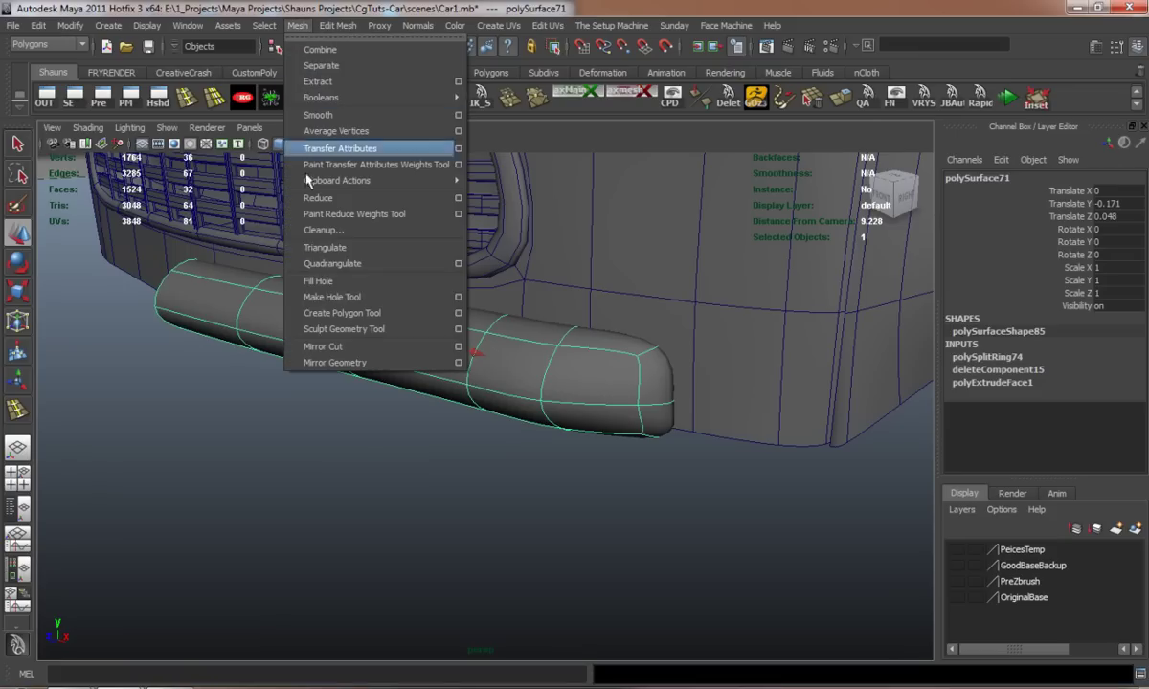
left_click(330, 363)
left_click_drag(302, 374, 501, 467, "alt")
scroll(540, 433, "up", 4)
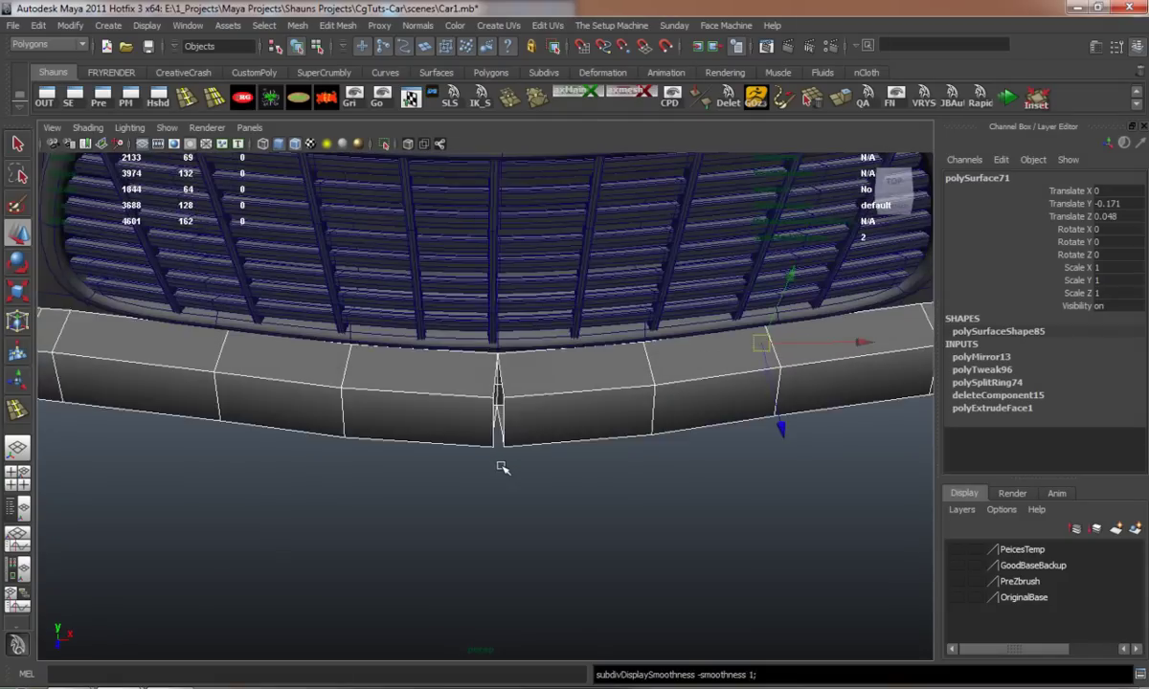
- Flatten the centre seam vertices of both bumper halves along X so the gap between them closes
scroll(500, 467, "up", 5)
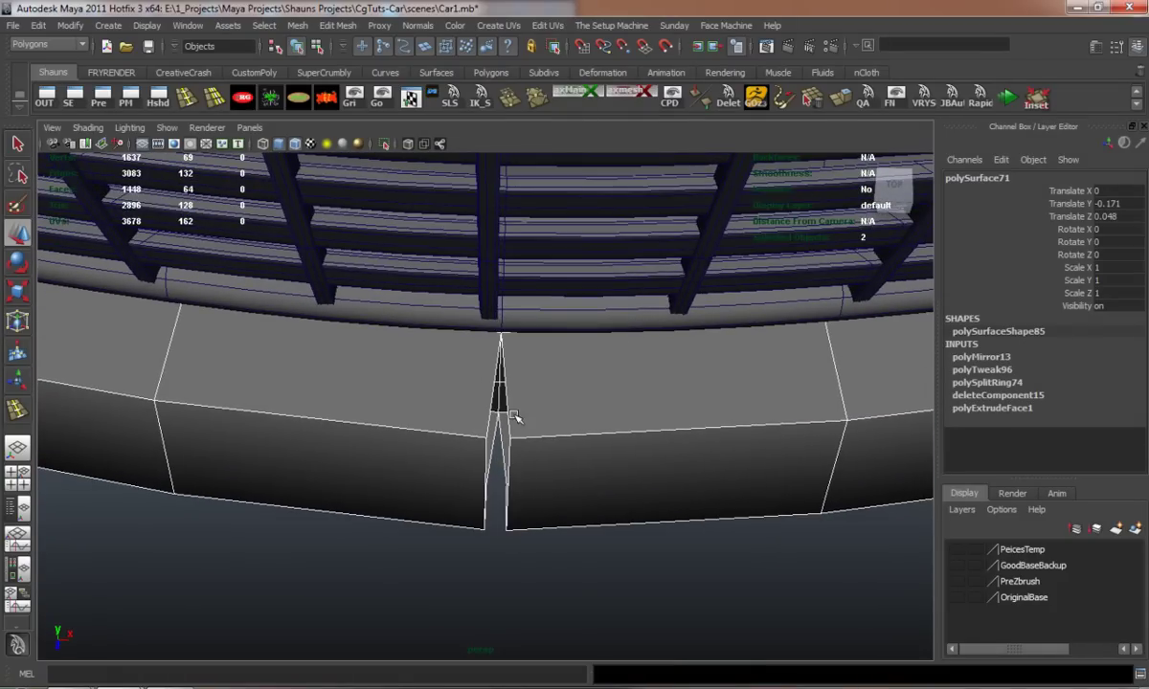
right_click_drag(513, 416, 446, 408)
left_click_drag(542, 586, 450, 421)
key("r")
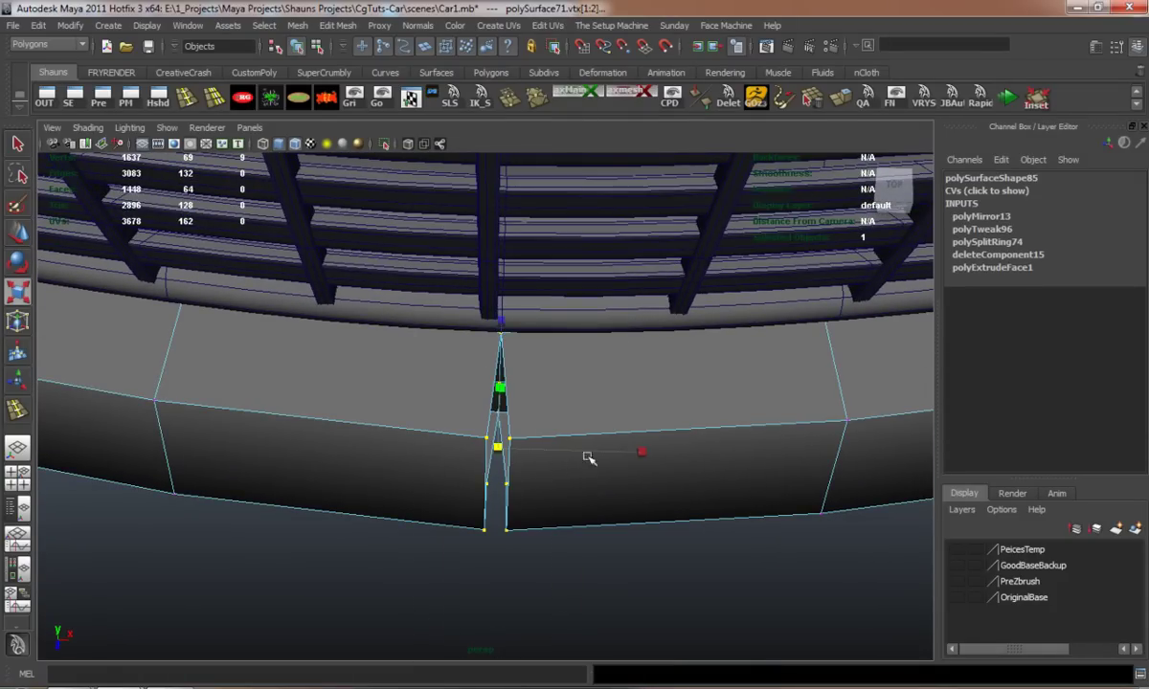
left_click_drag(627, 453, 479, 450)
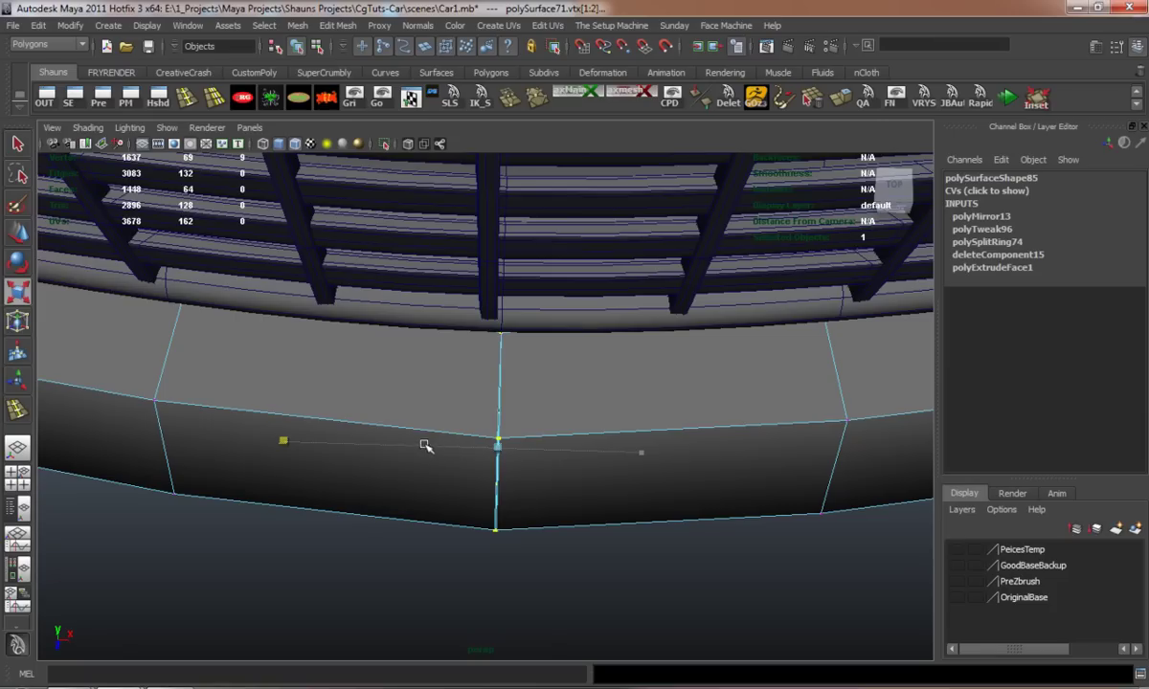
left_click_drag(348, 464, 475, 473, "alt")
left_click(565, 465)
- Merge the coincident vertex pairs along the bumper's centre seam into single vertices
left_click_drag(566, 464, 639, 362, "alt")
middle_click_drag(640, 362, 533, 534, "alt")
left_click_drag(532, 534, 536, 535, "alt")
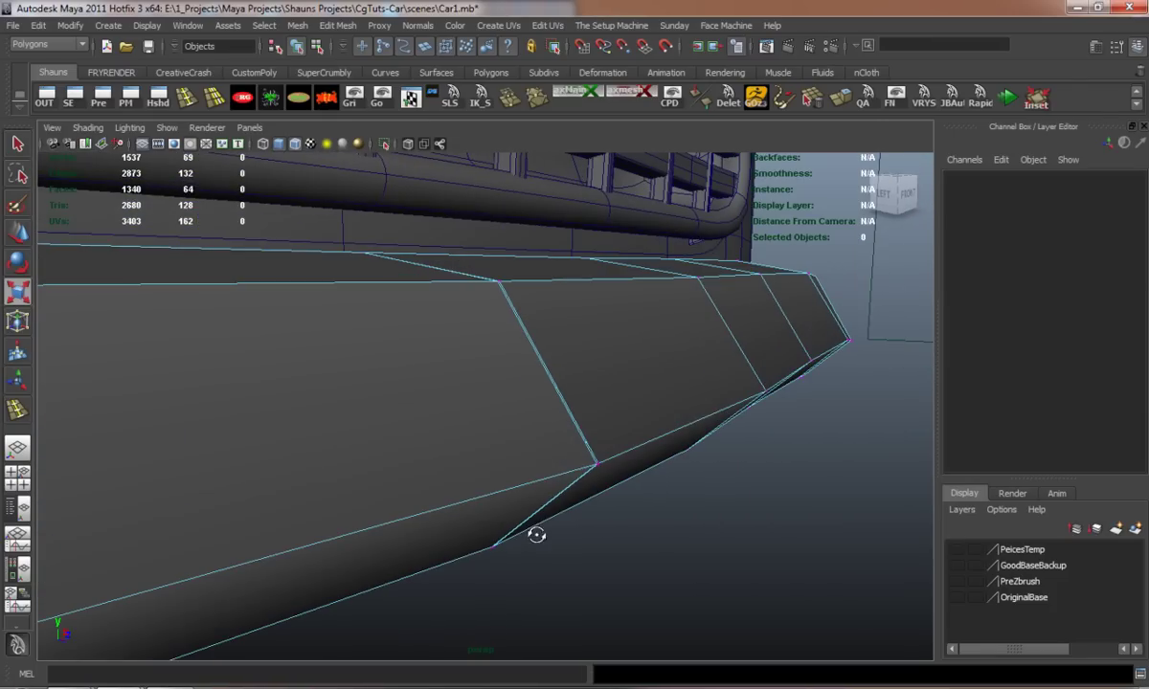
left_click(577, 460)
left_click_drag(517, 337, 508, 381, "alt")
left_click_drag(472, 294, 509, 311)
key("g")
left_click_drag(529, 412, 498, 358, "alt")
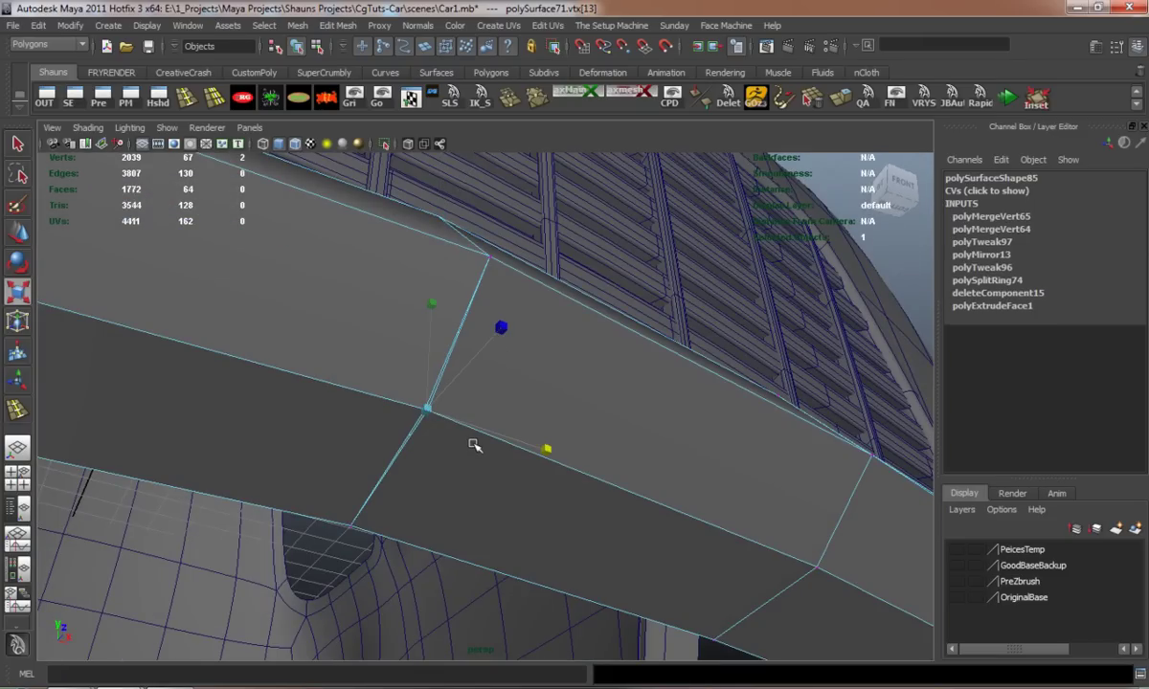
key("g")
left_click_drag(475, 441, 522, 531, "alt")
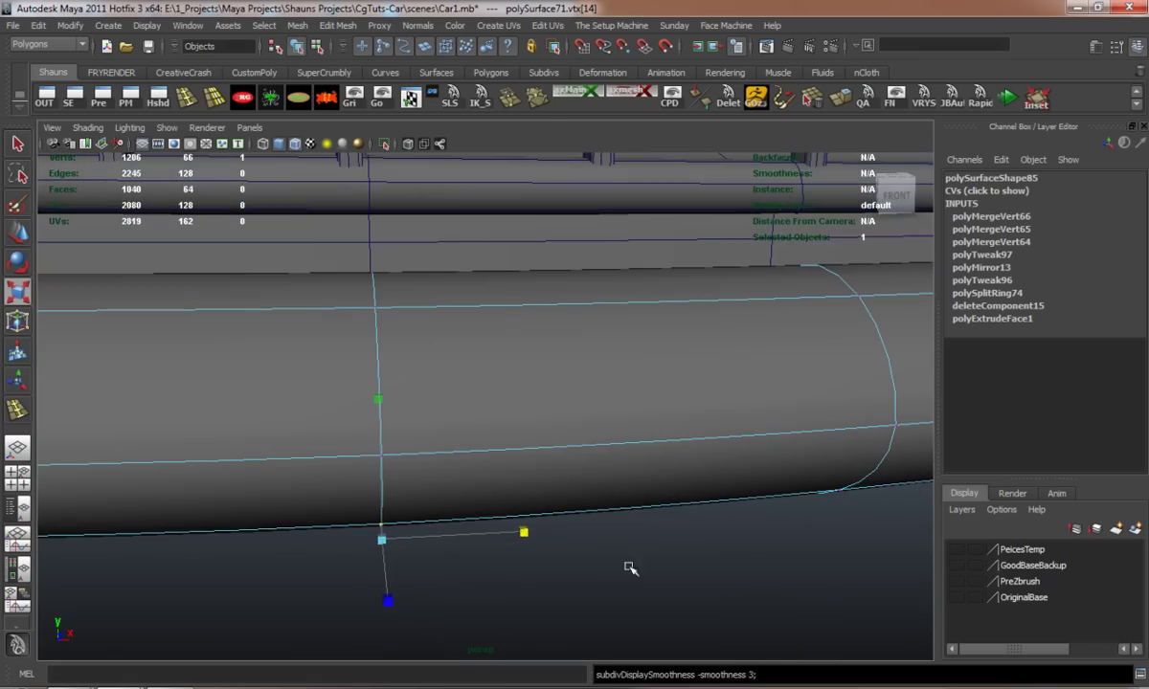
- Examine the joined bumper in smooth preview from the side, front and above
left_click(518, 485)
scroll(498, 479, "down", 5)
left_click_drag(467, 470, 318, 491, "alt")
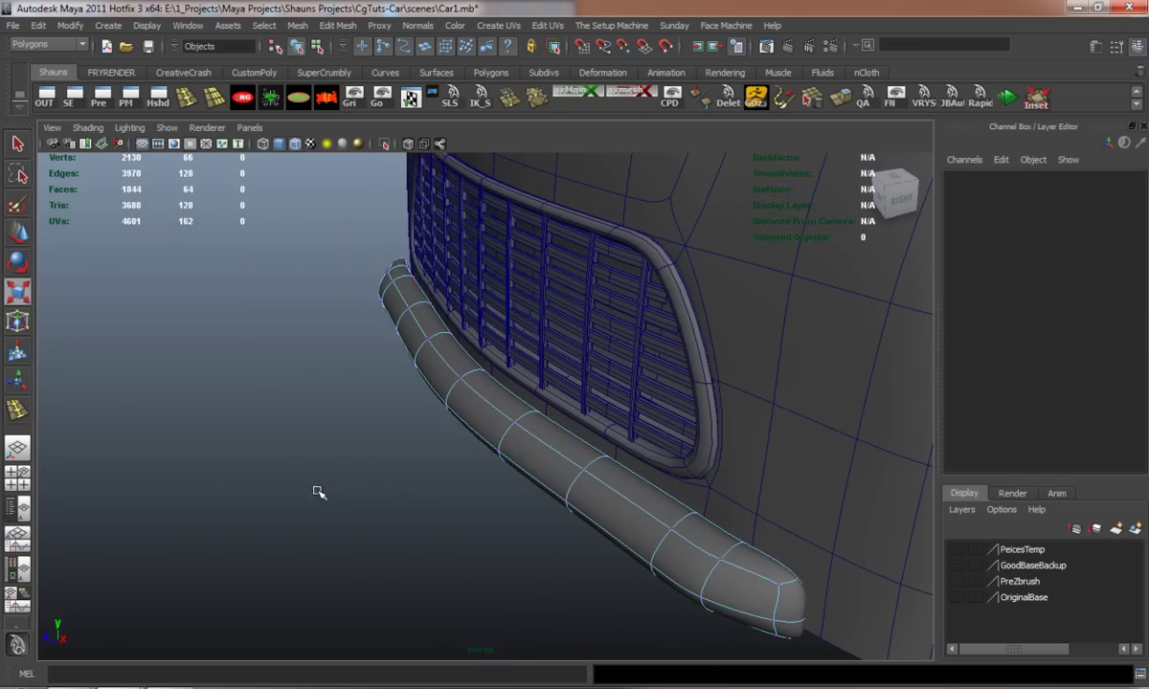
right_click_drag(488, 438, 535, 406)
left_click_drag(534, 406, 596, 433, "alt")
left_click(419, 425)
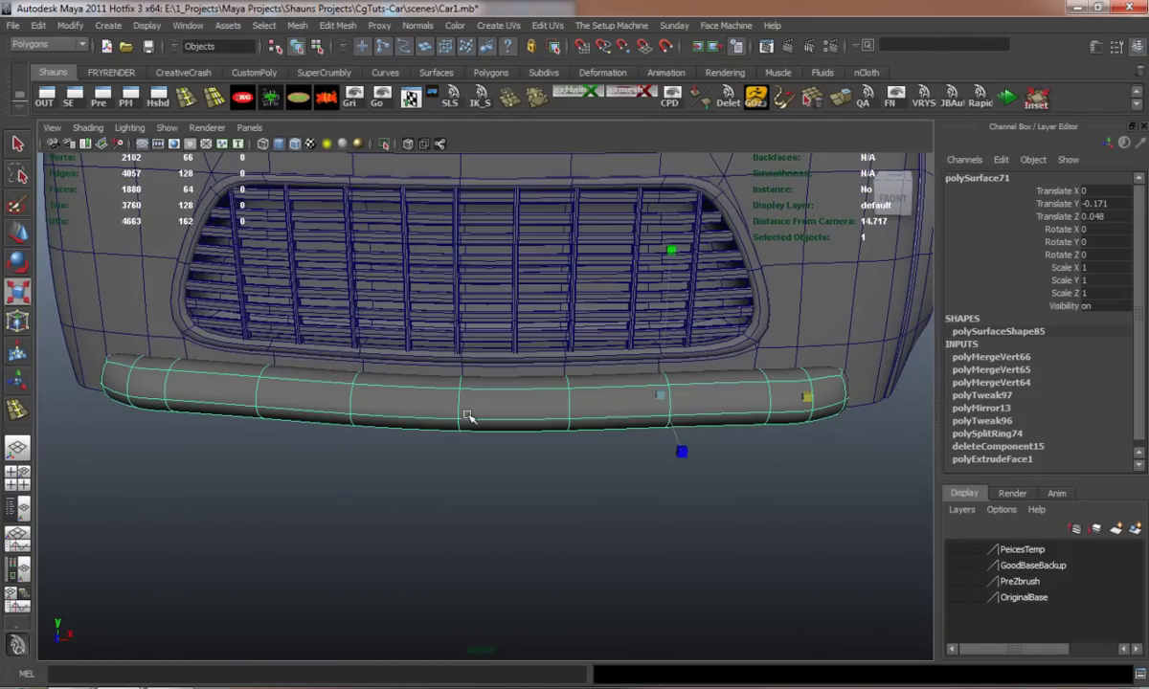
key("3")
left_click_drag(418, 424, 423, 487, "alt")
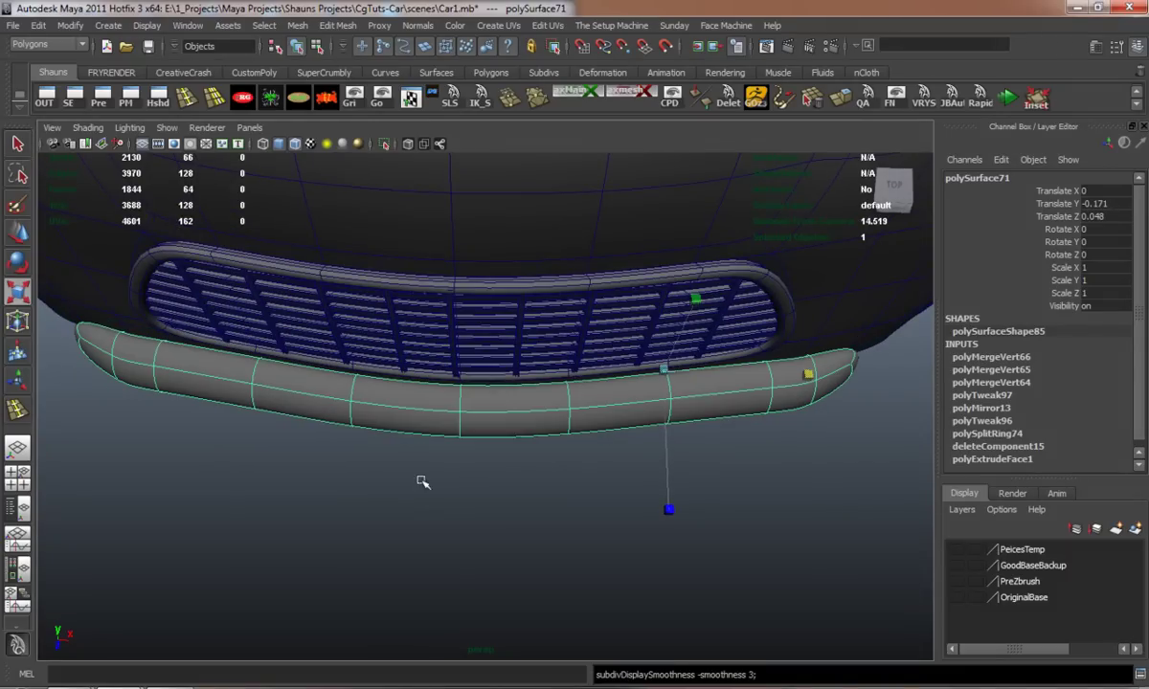
- Move the front vertices on the second edge loop either side of the bumper's centreline slightly forward
right_click_drag(413, 423, 344, 418)
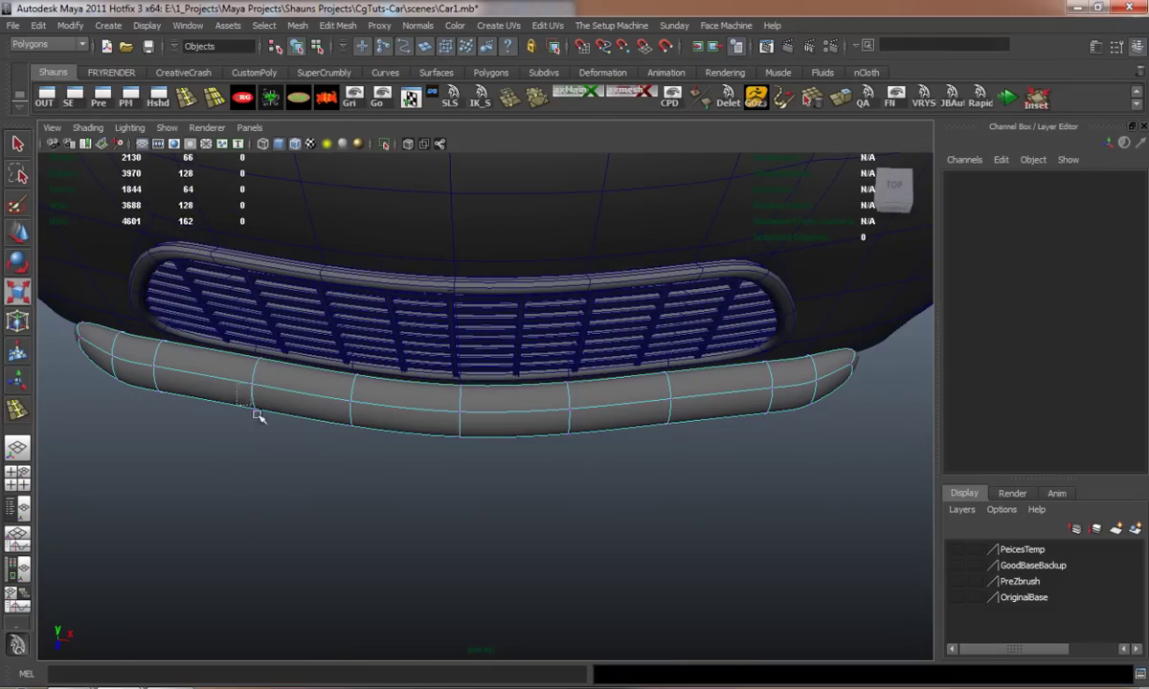
left_click(255, 401)
left_click_drag(691, 456, 692, 457, "shift")
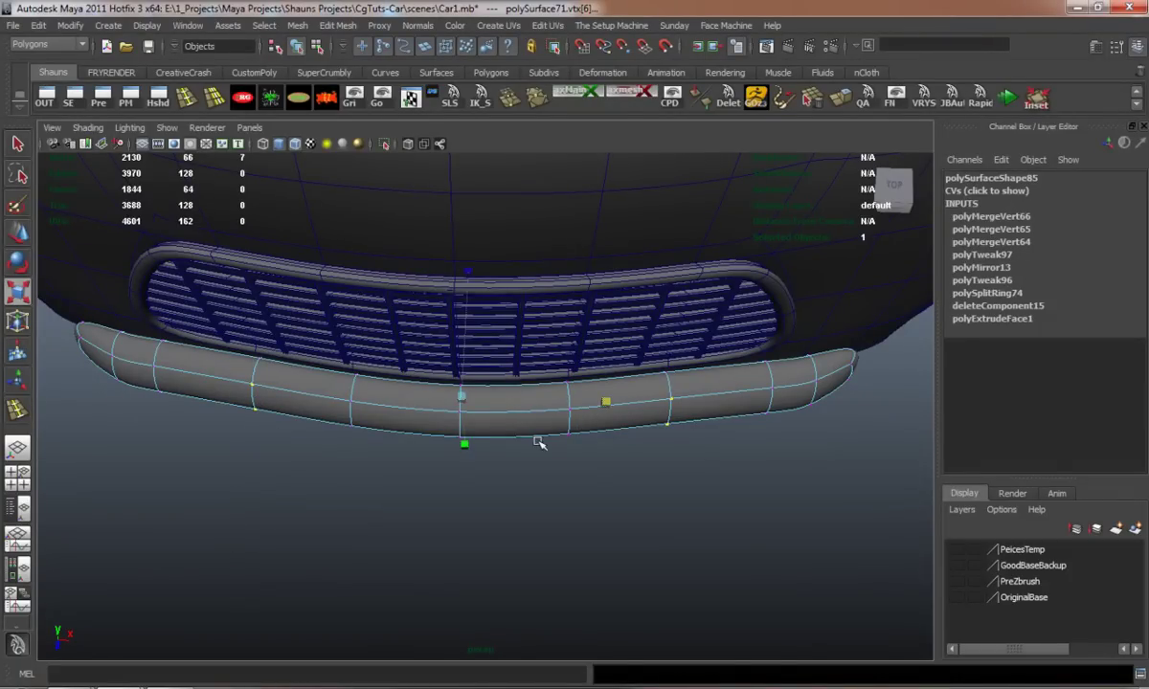
key("w")
left_click_drag(456, 490, 455, 500)
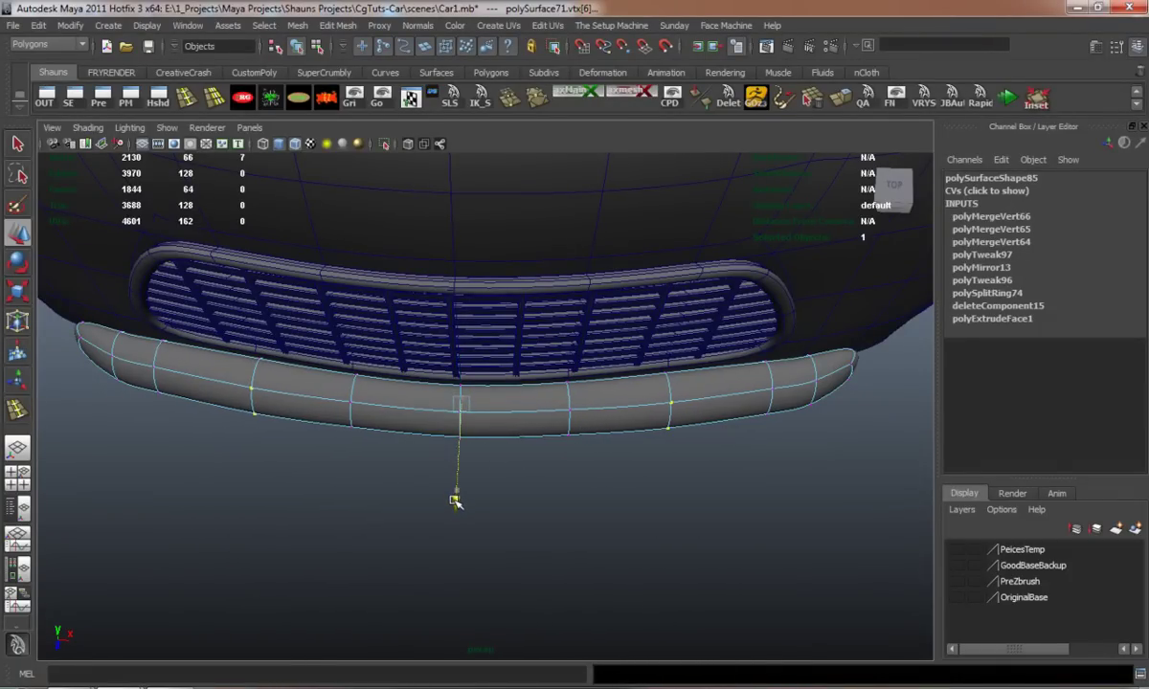
left_click(334, 489)
- Turn off the bumper's smooth preview and duplicate its centre edge loop to both sides
key("1")
left_click_drag(321, 485, 324, 417, "alt")
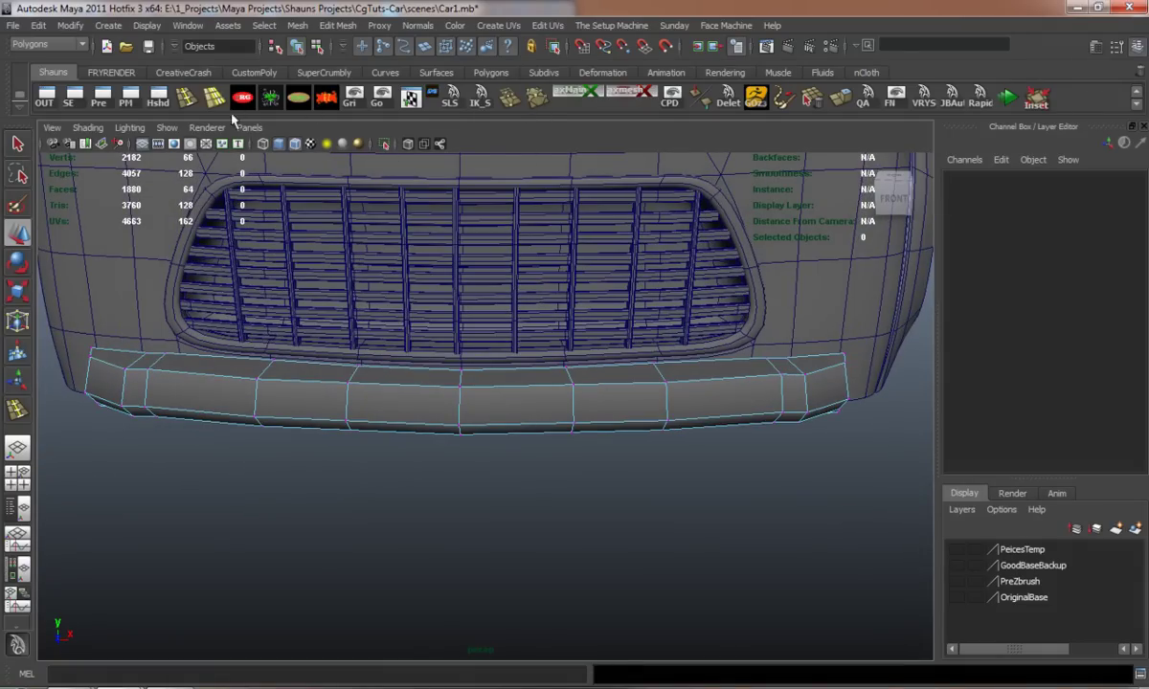
left_click(216, 100)
mouse_move(461, 412)
left_mouse_down()
mouse_move(460, 425)
mouse_move(451, 413)
mouse_move(506, 410)
mouse_move(441, 427)
mouse_move(454, 418)
left_mouse_up()
key("ctrl+z")
key("w")
- Flatten the four front faces at the bumper's centre in depth and move them forward to form a plate area
right_click_drag(428, 407, 426, 421)
left_click_drag(427, 421, 371, 344, "alt")
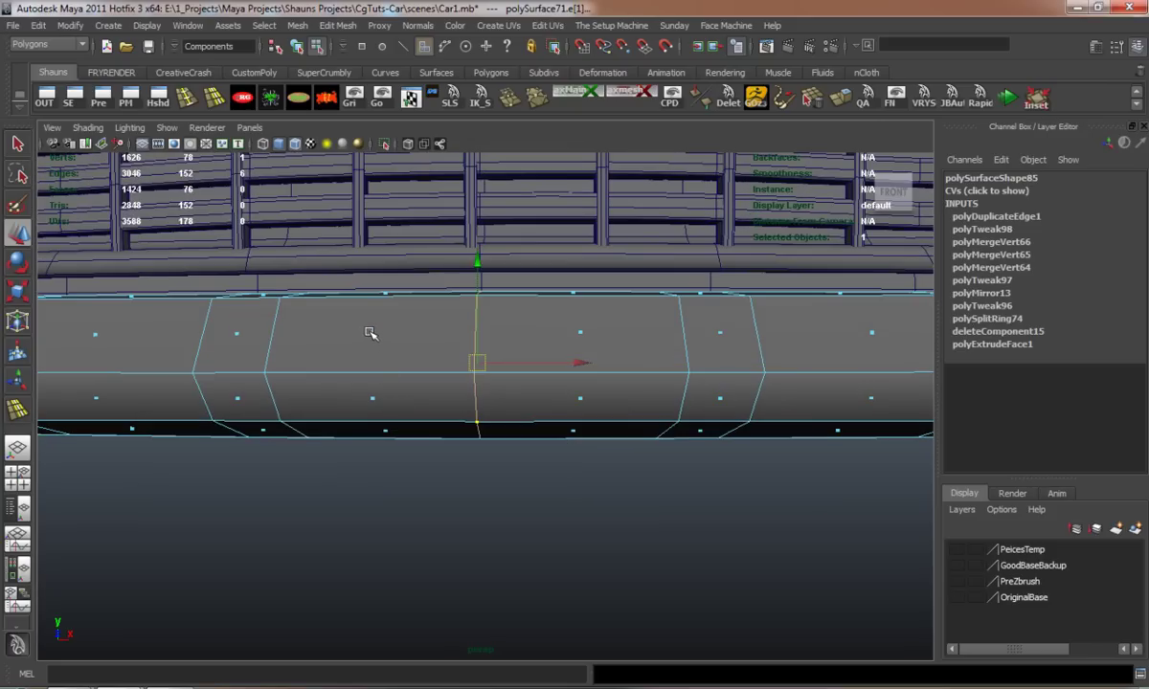
left_click(370, 333)
left_click(373, 396, "shift")
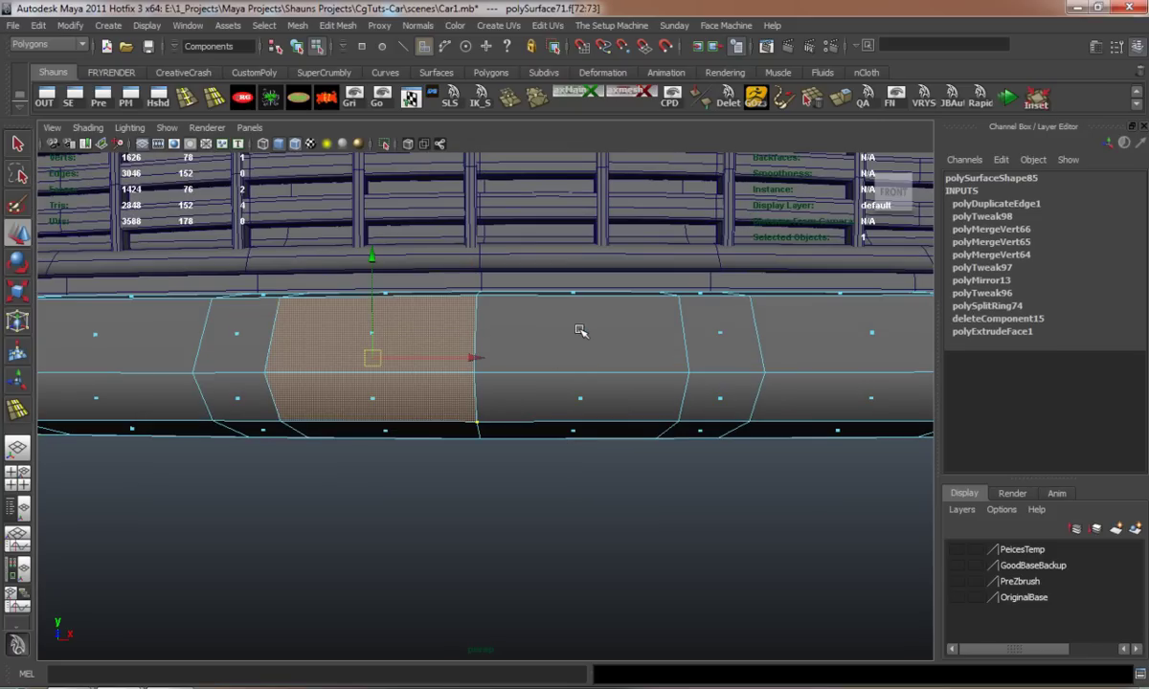
left_click(580, 330, "shift")
left_click(581, 400, "shift")
left_click_drag(581, 400, 661, 433, "alt")
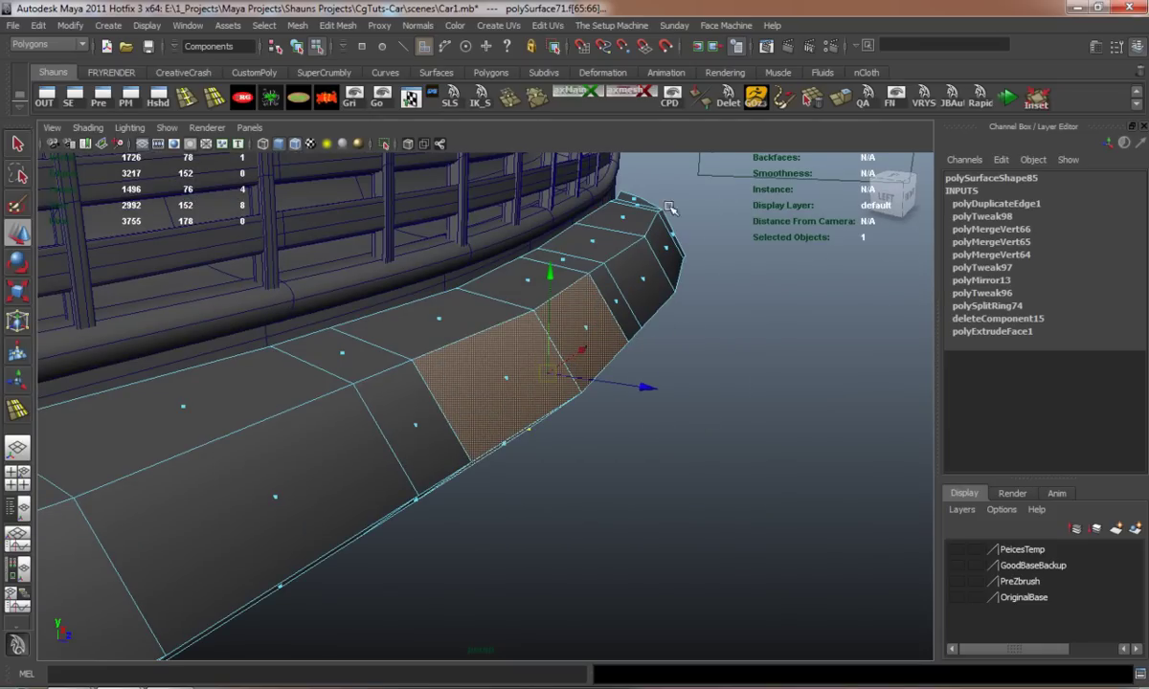
key("r")
left_click_drag(420, 353, 524, 383)
key("w")
left_click_drag(600, 401, 626, 417)
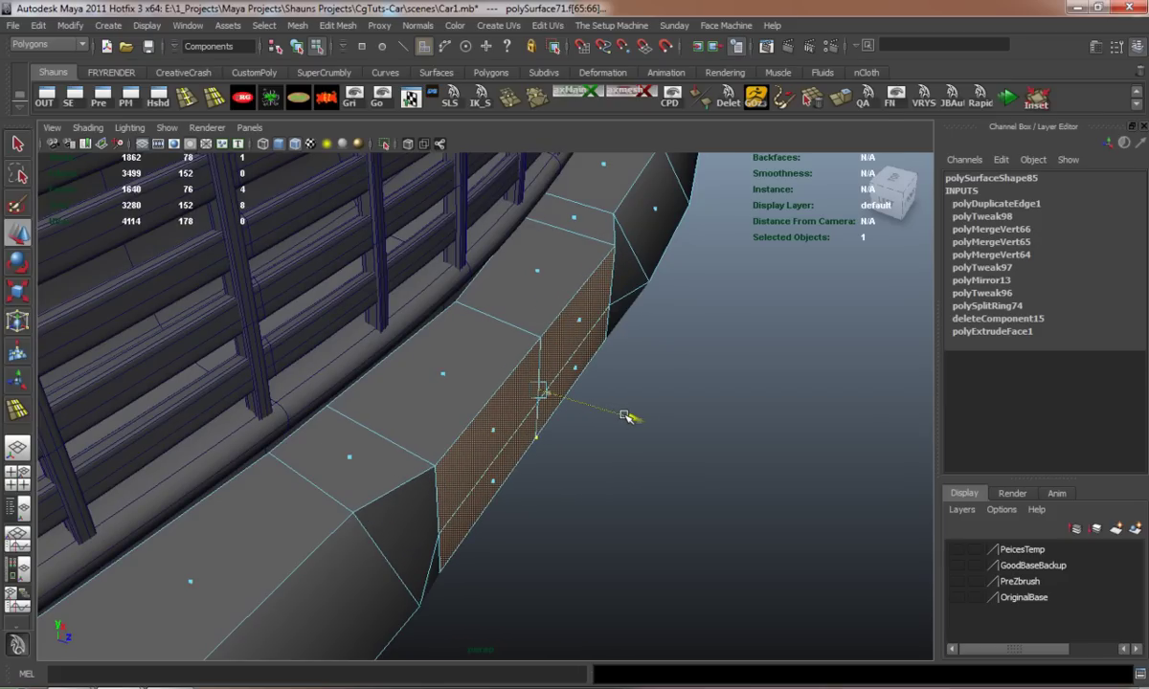
- Try to inset the four centre front faces and recess them with a second extrusion
right_click_drag(650, 366, 628, 401, "shift")
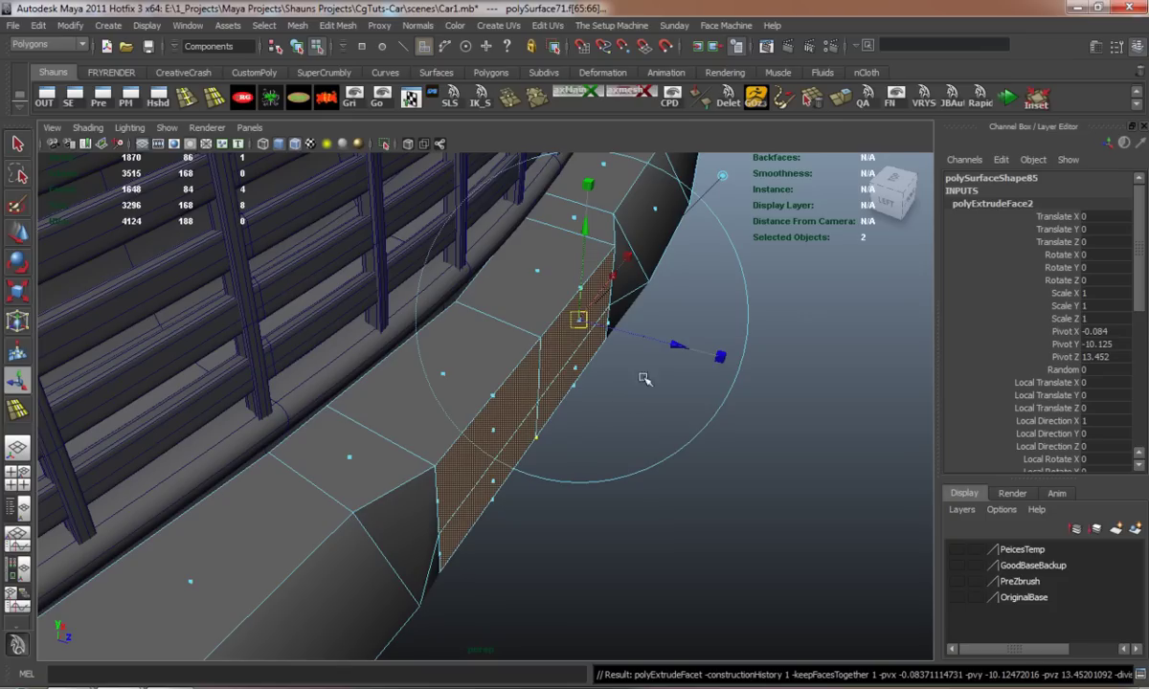
left_click_drag(582, 320, 554, 319)
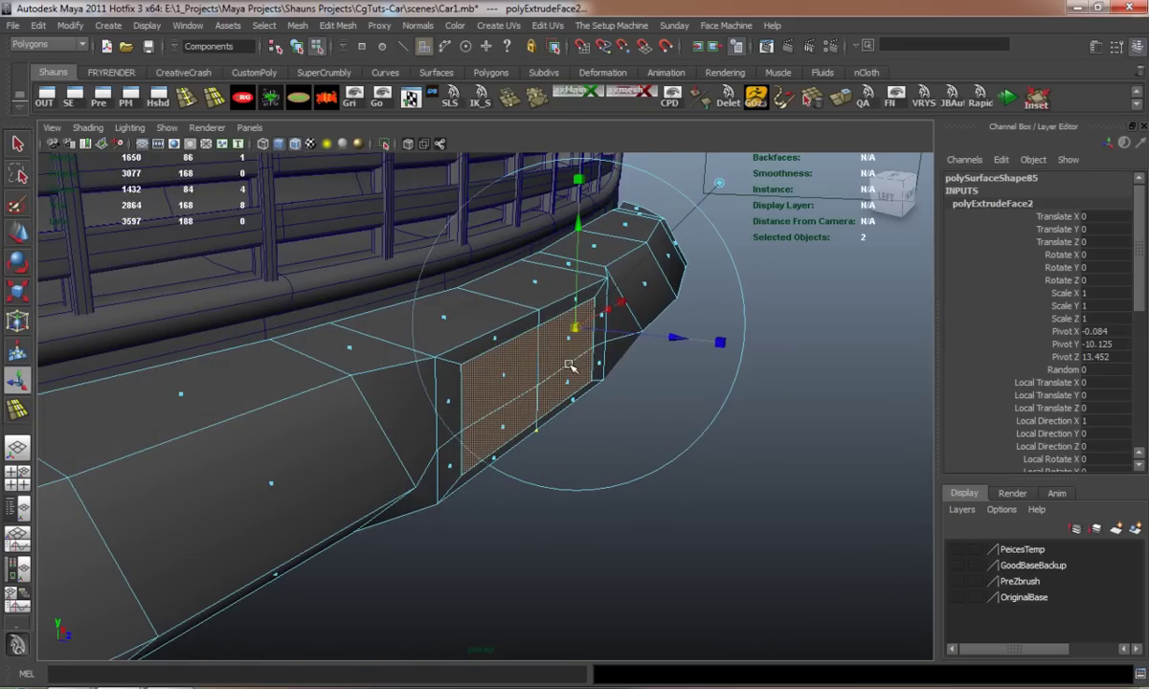
key("ctrl+e")
left_click_drag(638, 385, 531, 321)
key("ctrl+z")
key("ctrl+z")
key("ctrl+z")
key("ctrl+z")
key("ctrl+z")
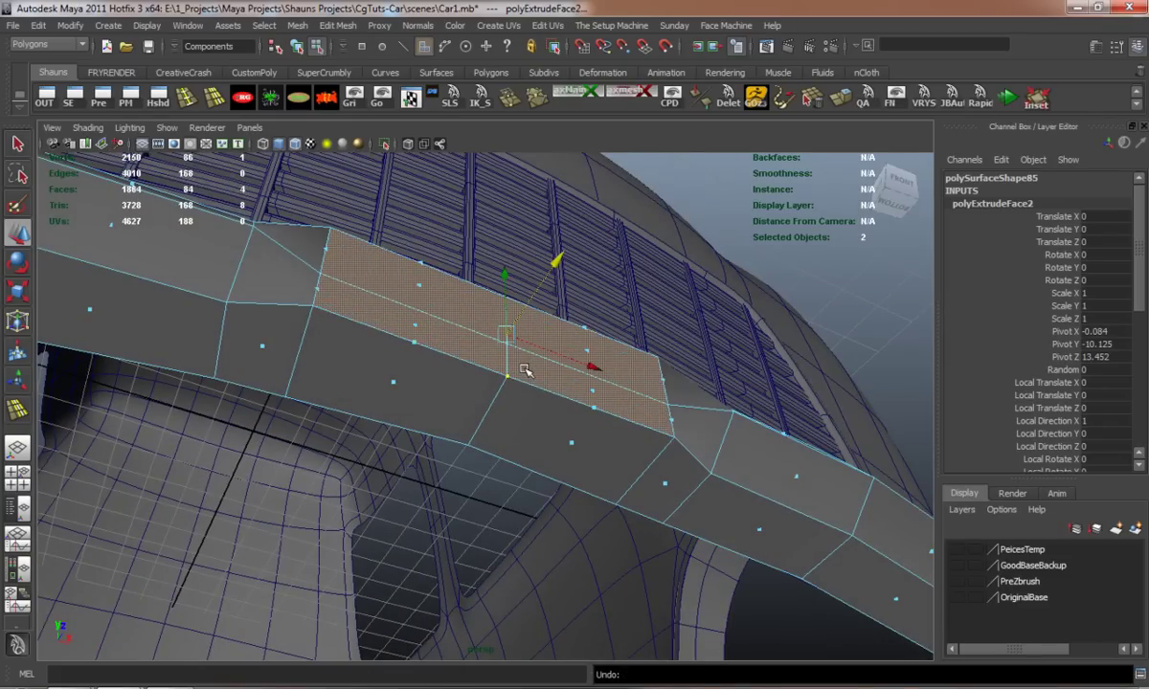
- Add the two centre underside faces to the selection, then extrude and scale all six faces into an inset
left_click(400, 378, "shift")
left_click_drag(572, 443, 580, 499, "alt")
left_click_drag(567, 403, 585, 397)
key("ctrl+z")
key("ctrl+e")
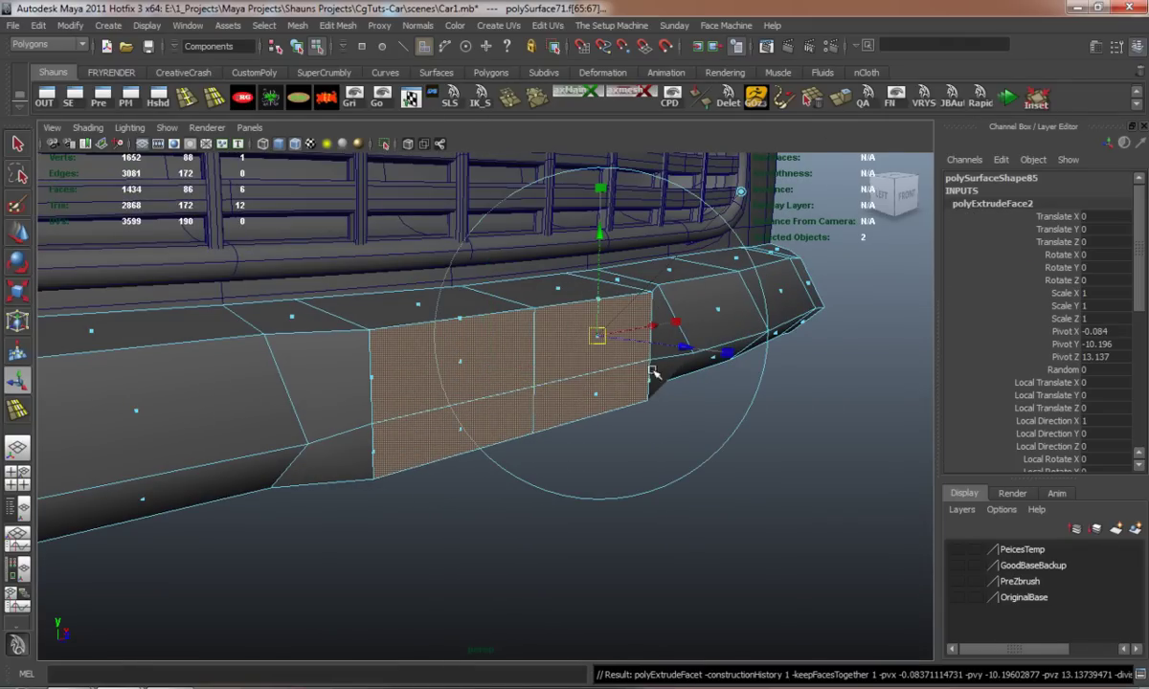
left_click_drag(596, 335, 588, 337)
left_click_drag(565, 347, 593, 376, "alt")
- Extrude the inset faces again and push them into the bumper as a recess, checking it in smooth preview
key("ctrl+e")
left_click_drag(680, 354, 650, 353)
left_click(754, 445)
left_click_drag(701, 443, 452, 339, "alt")
key("3")
scroll(510, 434, "down", 2)
key("1")
scroll(439, 402, "up", 4)
left_click_drag(435, 404, 421, 433, "alt")
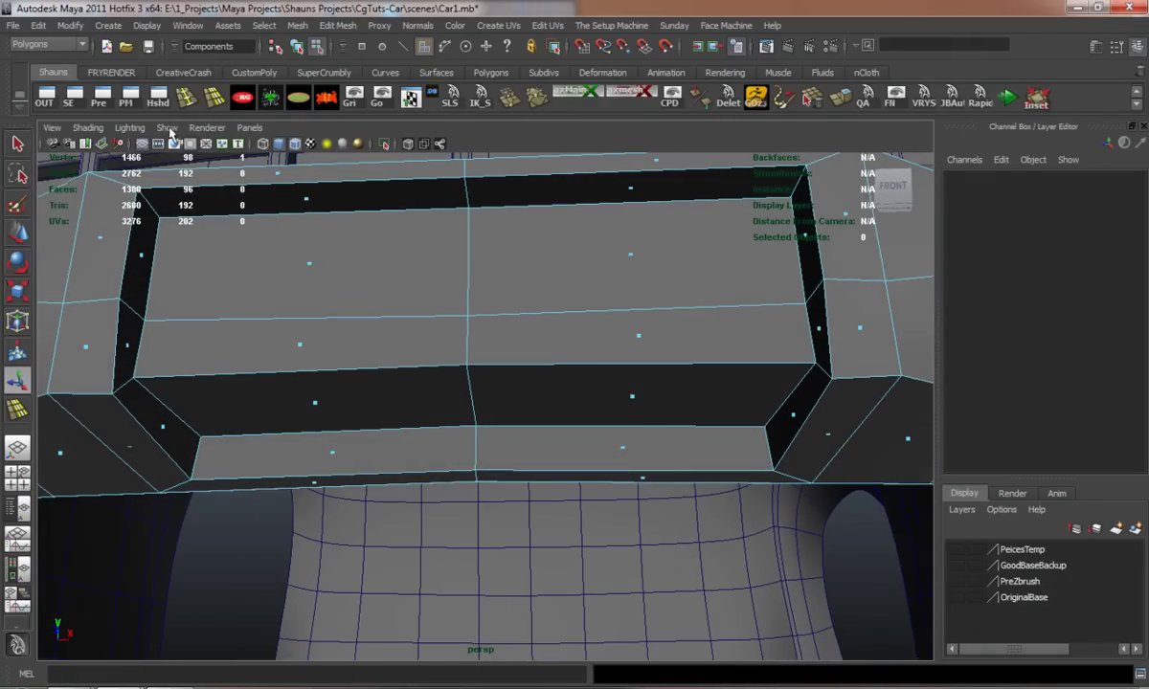
- Insert supporting edge loops close to the recess's inner and outer borders and check the smoothed result
left_click_drag(139, 319, 150, 323)
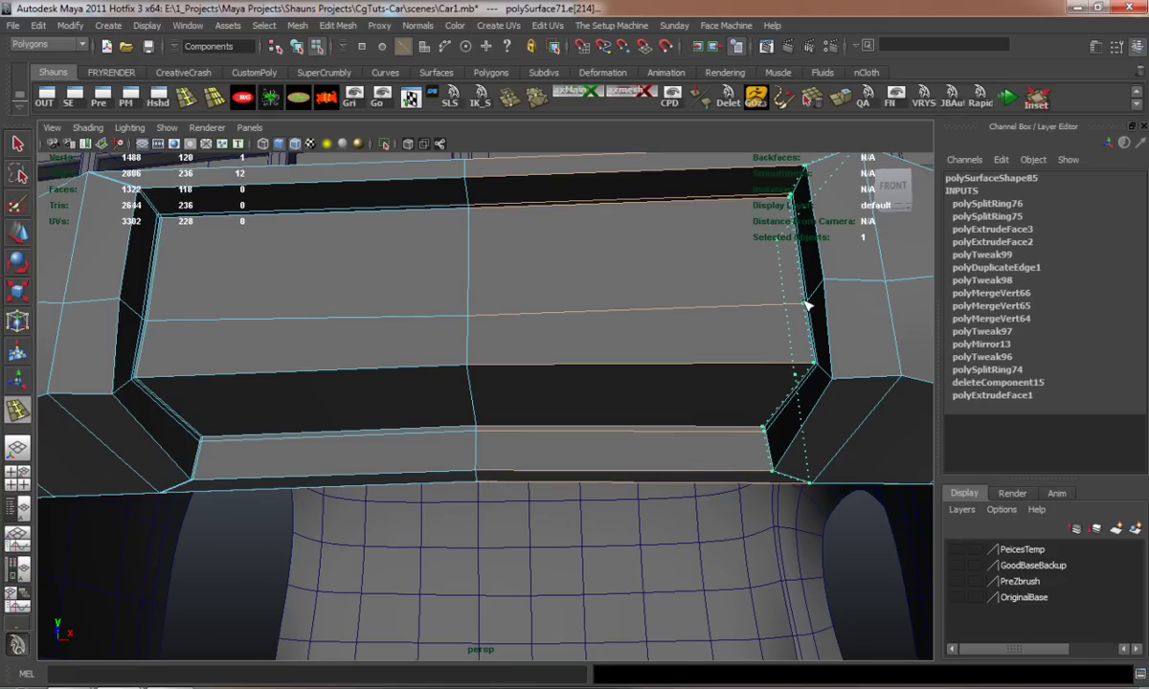
left_click_drag(804, 304, 829, 325)
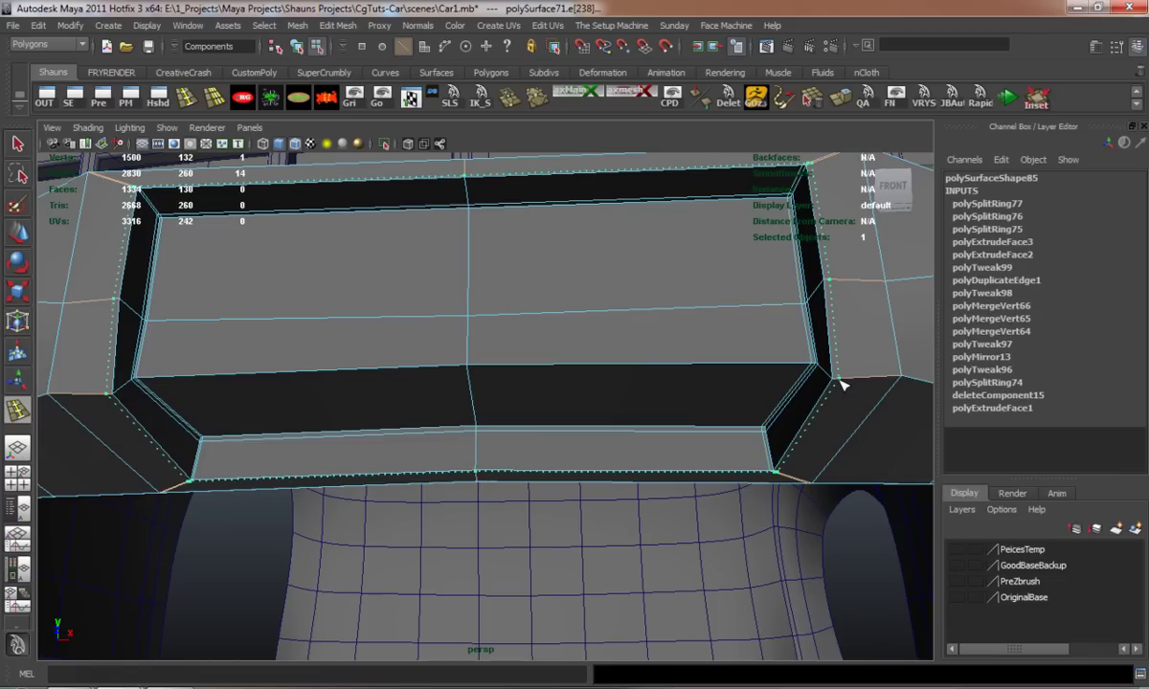
left_click_drag(840, 380, 839, 381)
key("w")
key("3")
right_click_drag(364, 306, 406, 286)
right_click_drag(406, 287, 390, 367, "alt")
left_click_drag(390, 367, 615, 432, "alt")
left_click(689, 438)
scroll(615, 433, "up", 5)
- Insert another edge loop around the raised rim outside the recess and inspect the smoothed bumper
left_click(470, 411)
key("1")
scroll(481, 431, "up", 3)
left_click_drag(482, 430, 438, 412, "alt")
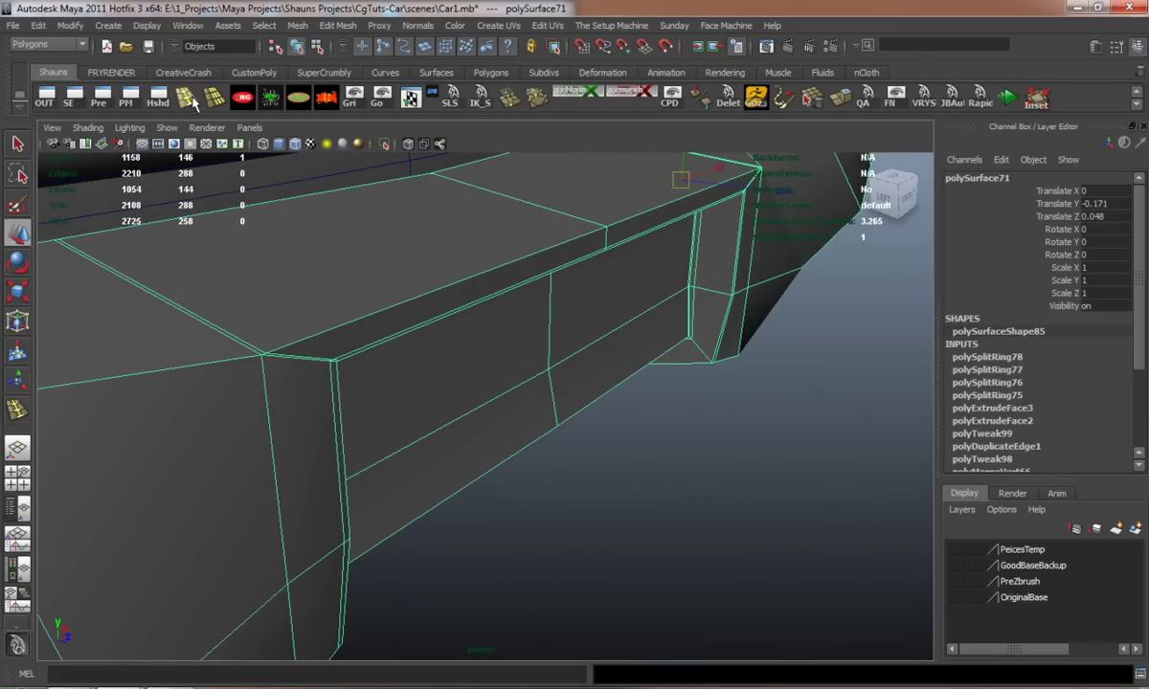
left_click(188, 99)
left_click(311, 362)
left_click_drag(311, 360, 303, 360)
key("w")
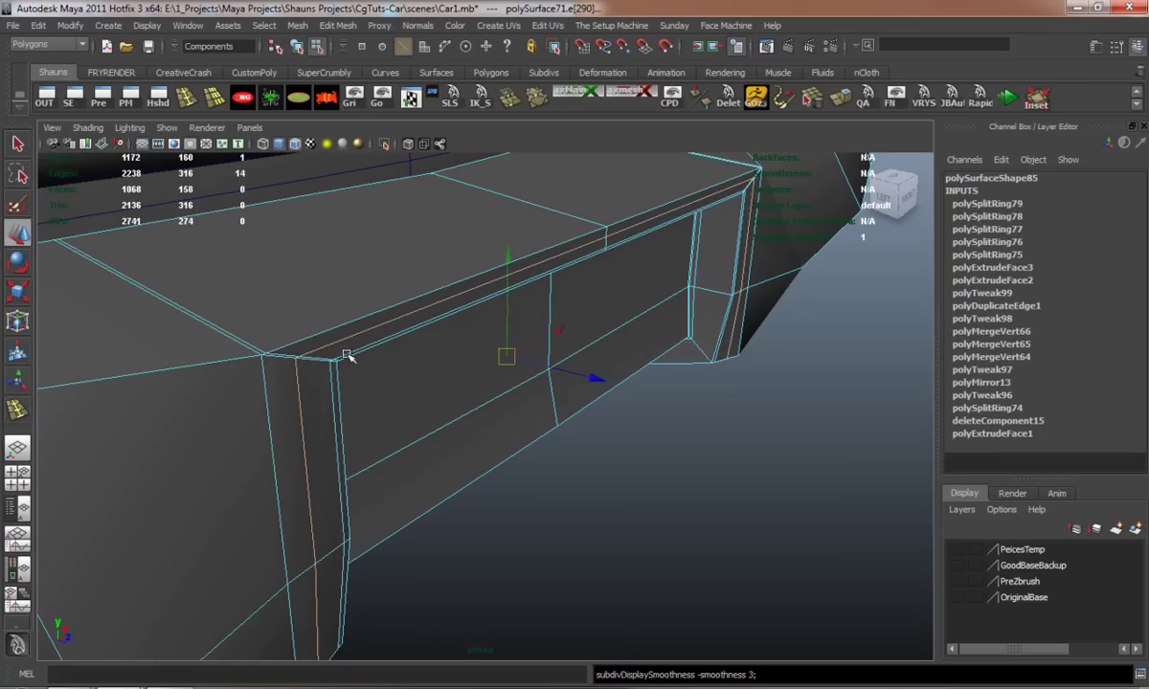
key("3")
right_click_drag(403, 371, 473, 353)
left_click(541, 457)
left_click_drag(541, 457, 395, 426, "alt")
scroll(397, 427, "down", 3)
scroll(414, 449, "up", 5)
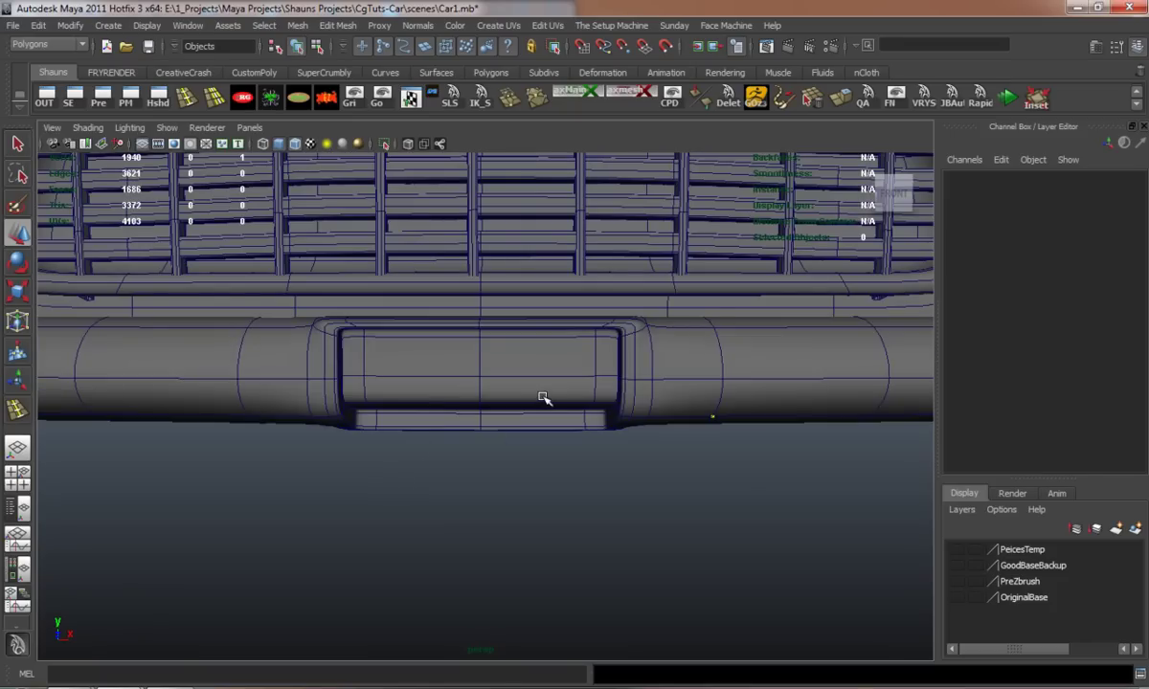
- Extract the four upright back faces of the bumper's recess as a separate licence plate object
left_click(543, 398)
key("f")
key("1")
right_click_drag(354, 313, 332, 352)
left_click_drag(330, 266, 326, 291, "alt")
left_click(309, 263)
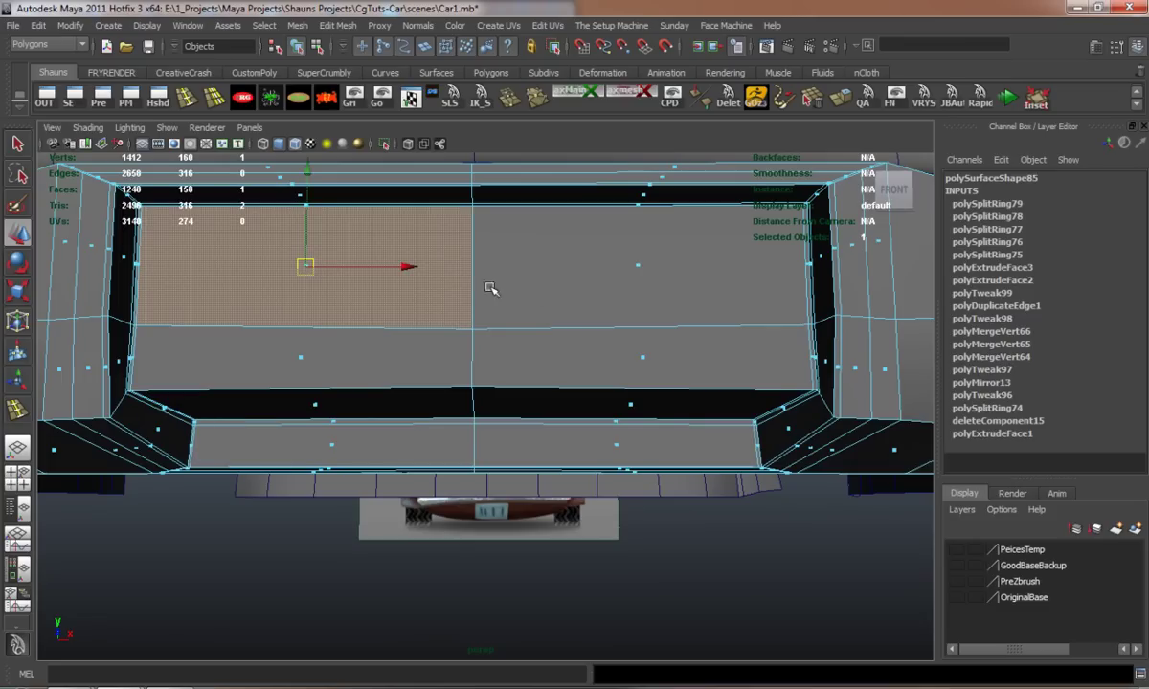
left_click(640, 284, "shift")
left_click(642, 358, "shift")
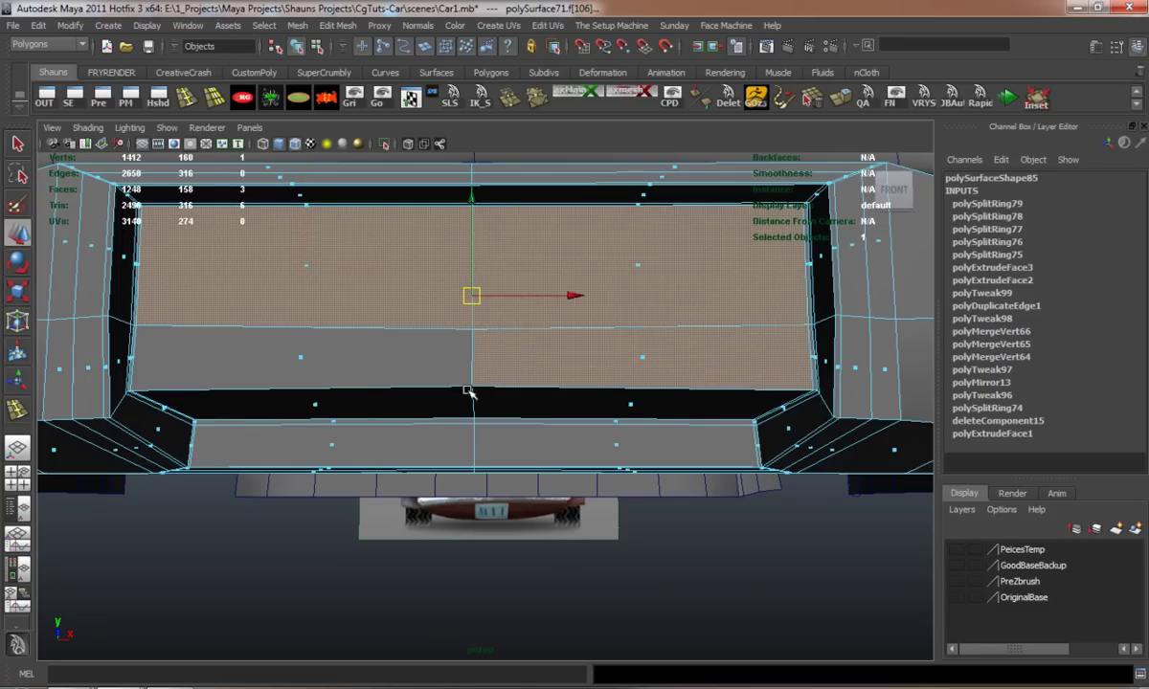
left_click(300, 357, "shift")
left_click_drag(300, 357, 500, 418, "alt")
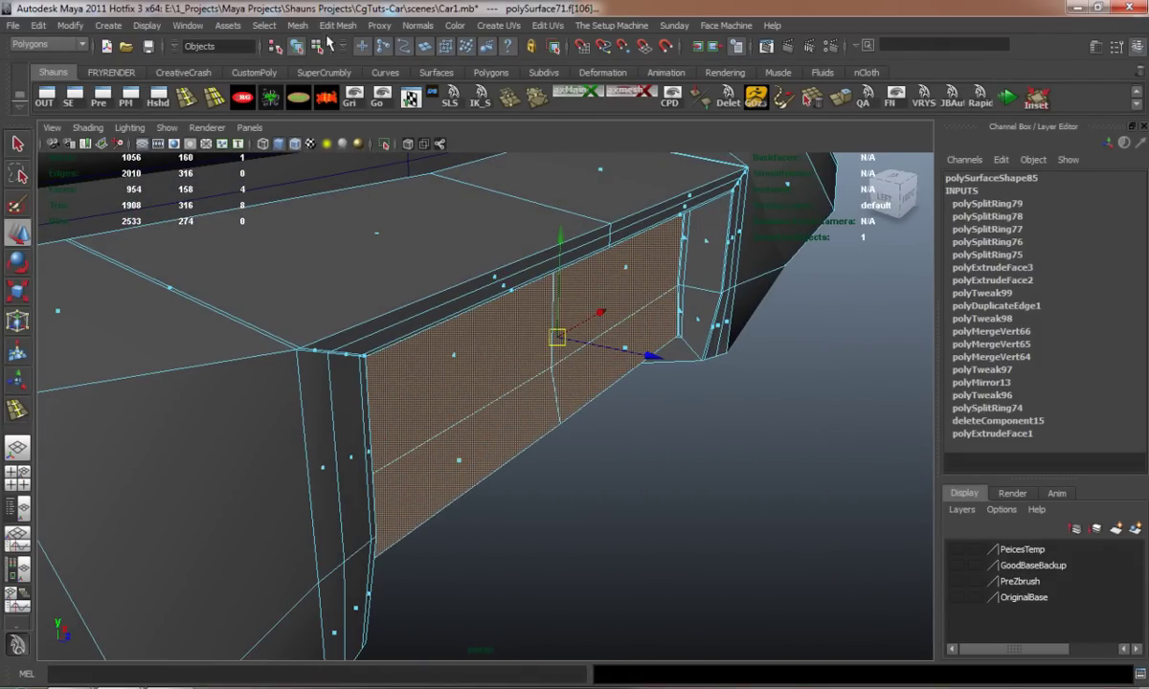
left_click(337, 24)
left_click(377, 307)
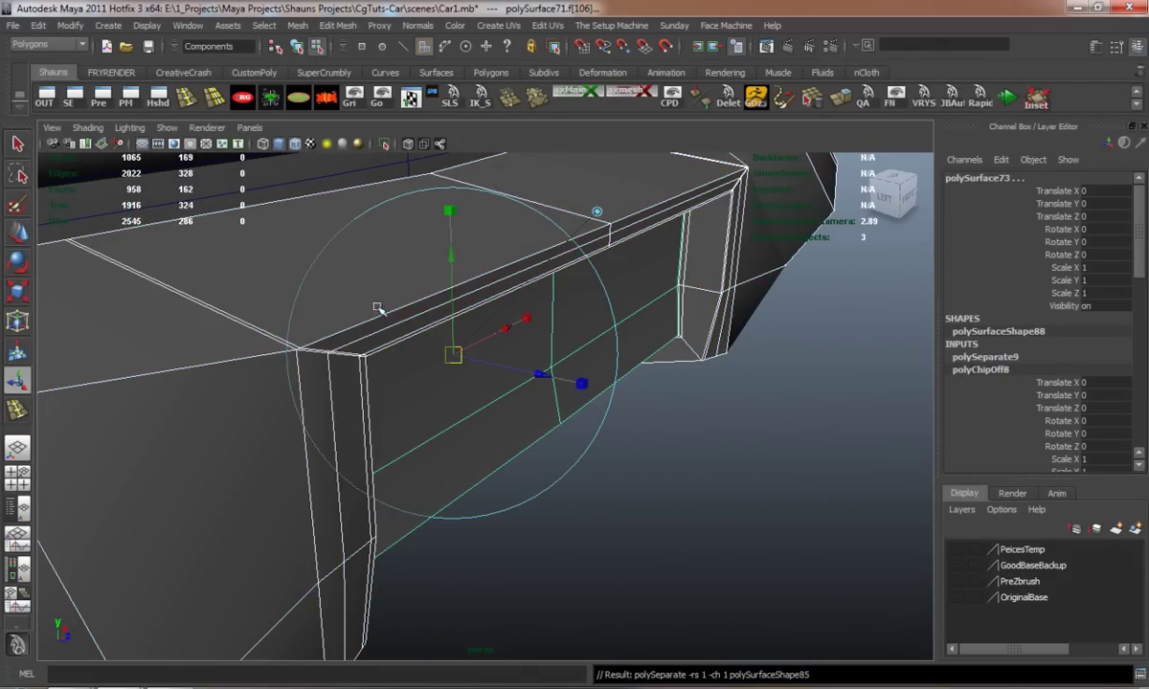
- Smooth-preview the extracted parts, clear the plate's history and transforms, and move the plate forward 0.038 in Z
key("3")
left_click(182, 332, "shift")
key("w")
left_click(323, 104)
left_click_drag(647, 357, 662, 363)
left_click_drag(662, 363, 503, 360, "alt")
- Select all of the plate's vertices and scale them flat in depth
right_click_drag(359, 377, 298, 378)
left_click_drag(298, 374, 268, 368, "alt")
right_click_drag(268, 368, 193, 321, "alt")
left_click_drag(192, 320, 885, 559)
left_click_drag(533, 490, 627, 506, "alt")
key("r")
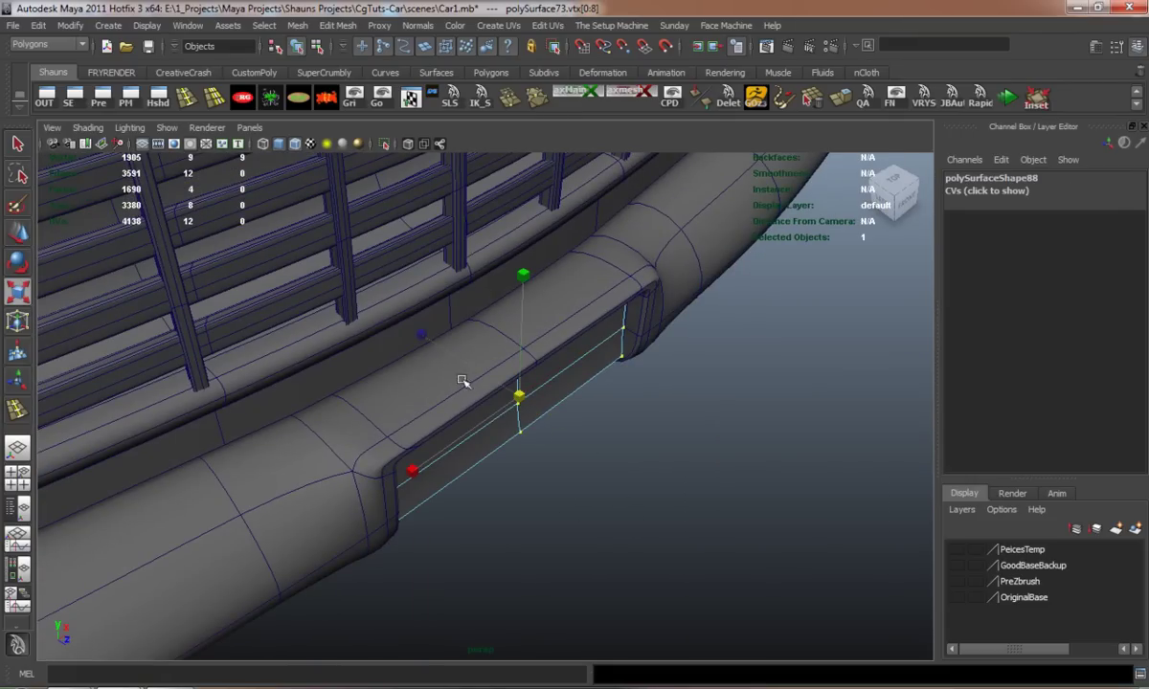
middle_click_drag(422, 331, 482, 373)
left_click_drag(533, 407, 433, 375, "alt")
left_click(397, 484)
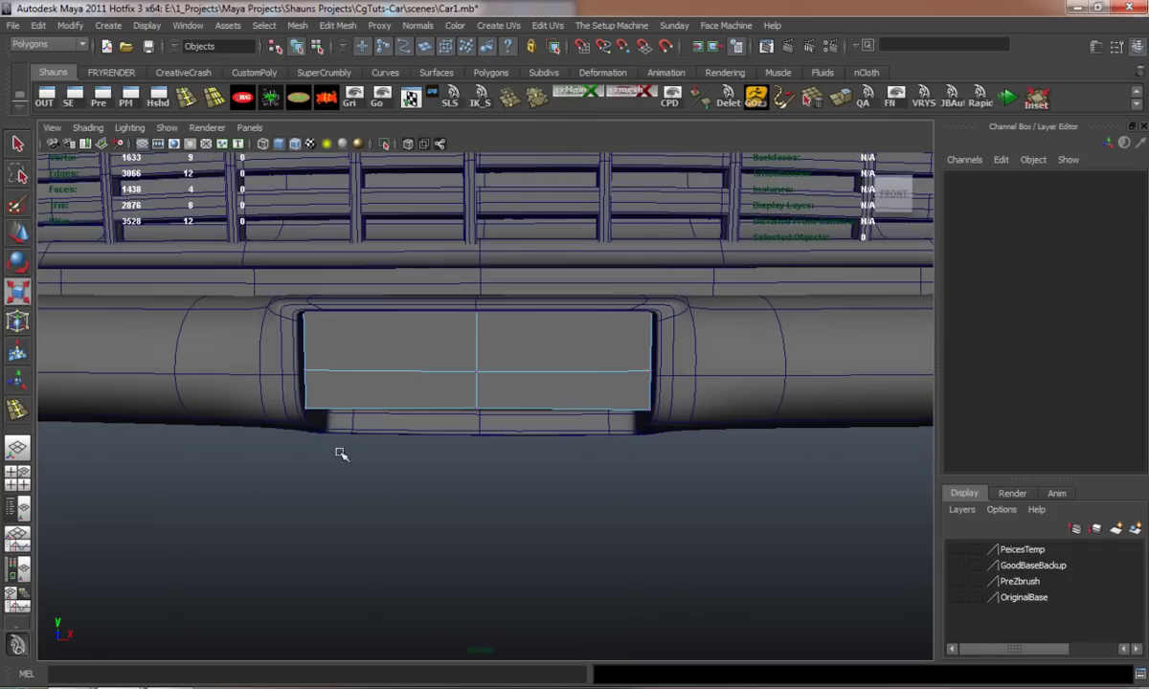
- Lower the plate's bottom row of vertices below the bumper, then clear the plate's history and freeze its transforms
left_click_drag(251, 395, 769, 471)
key("w")
left_click_drag(476, 308, 471, 375)
left_click_drag(471, 375, 454, 419, "alt")
left_click(678, 404)
scroll(408, 454, "up", 5)
right_click_drag(454, 403, 484, 393)
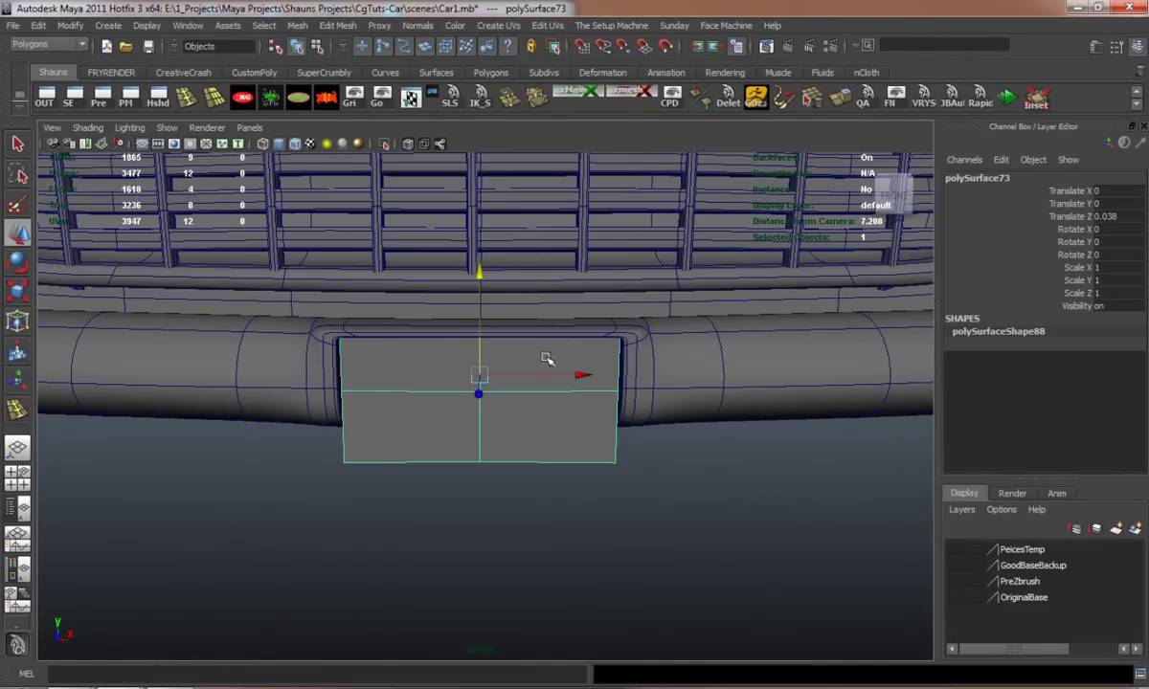
left_click(324, 99)
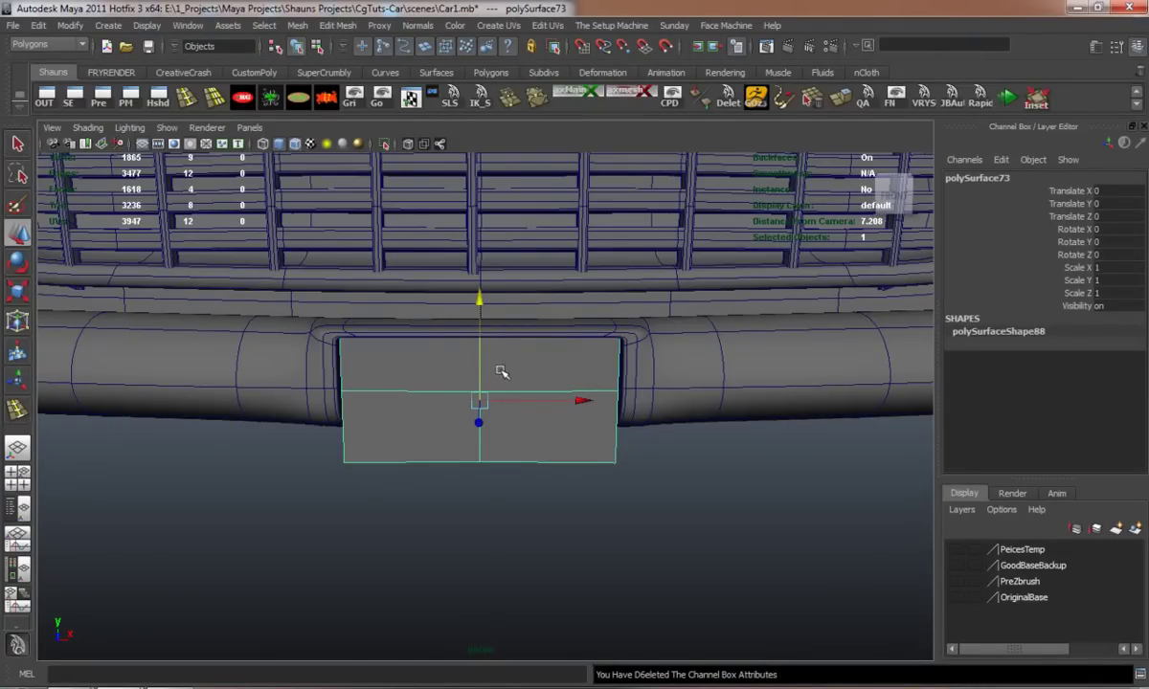
- Duplicate the licence plate and move the copy 1.381 down in Y
key("ctrl+d")
left_click_drag(480, 301, 449, 454)
- Inset all four faces of the original plate, scaling them and moving them forward from the outer border
right_click_drag(414, 397, 412, 409)
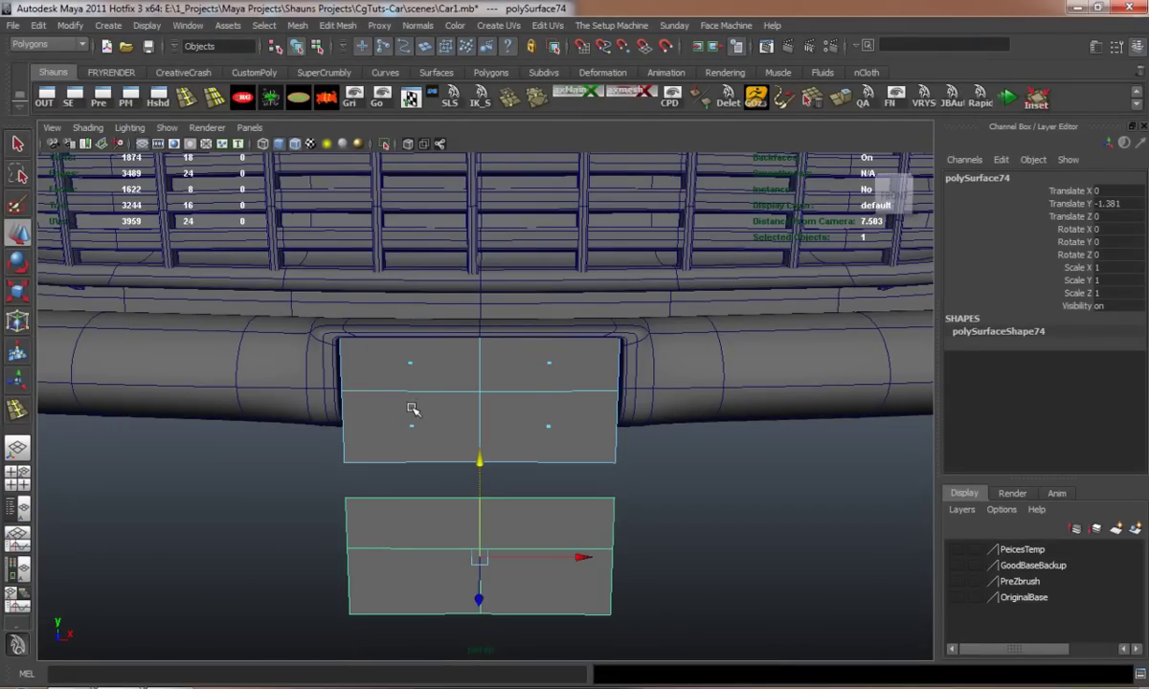
left_click_drag(548, 434, 552, 437)
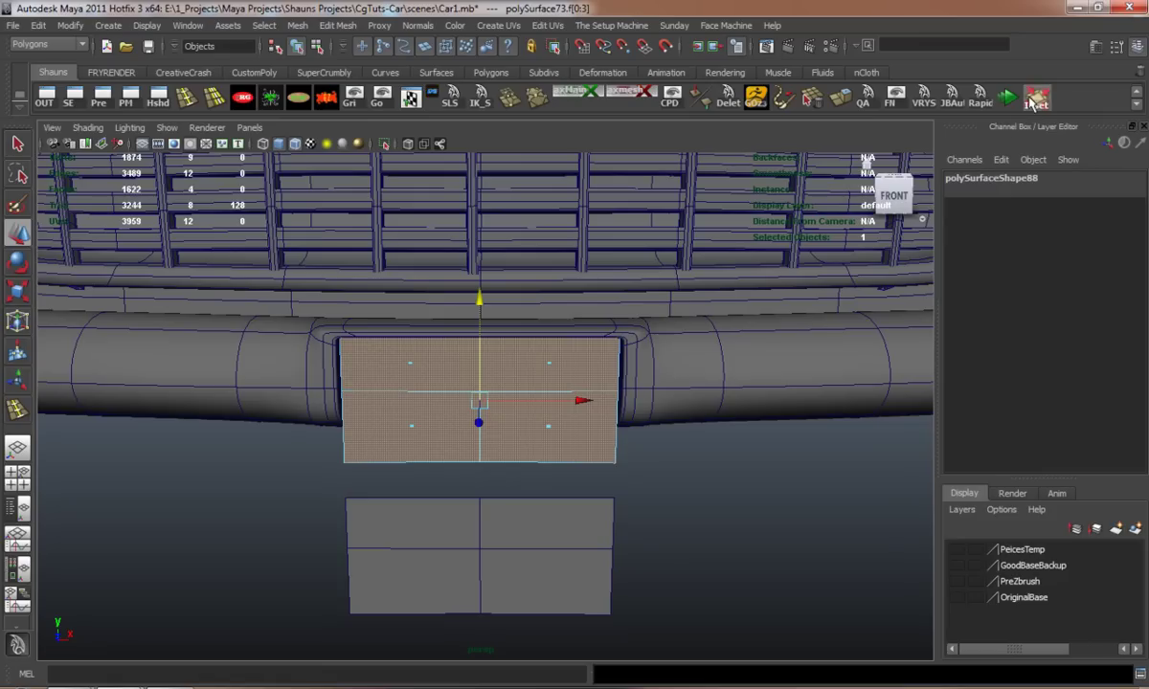
left_click_drag(723, 549, 757, 545)
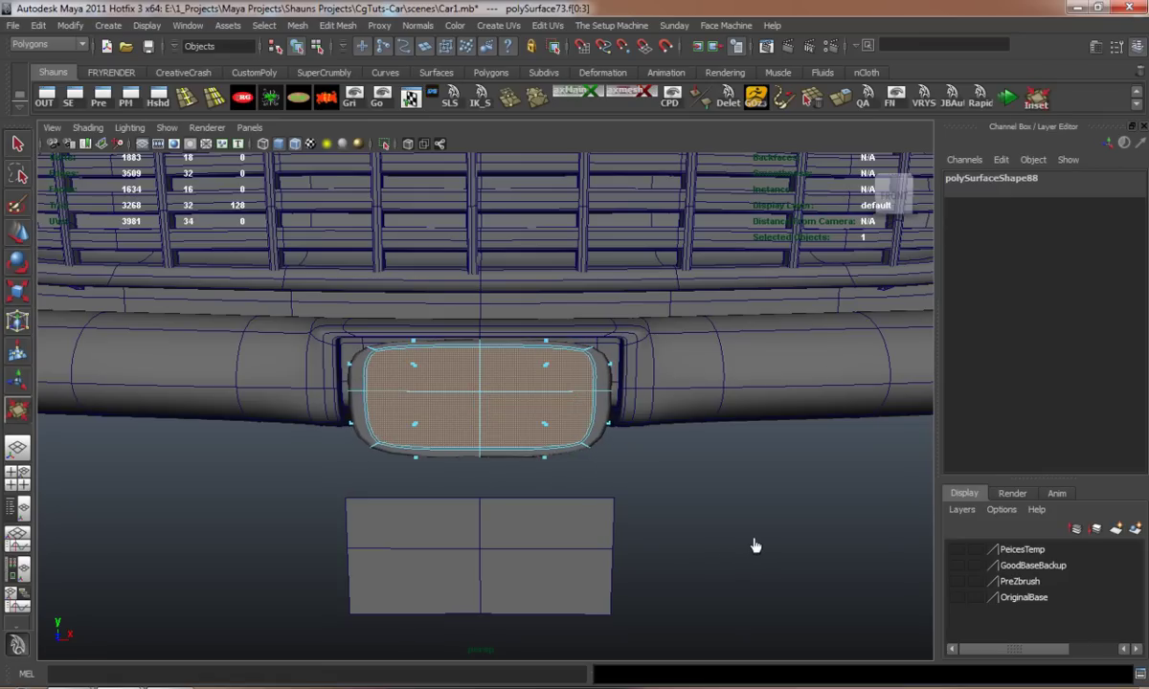
key("1")
left_click_drag(643, 524, 483, 402, "alt")
key("r")
left_click_drag(494, 434, 525, 427, "alt")
key("w")
left_click_drag(588, 451, 592, 453)
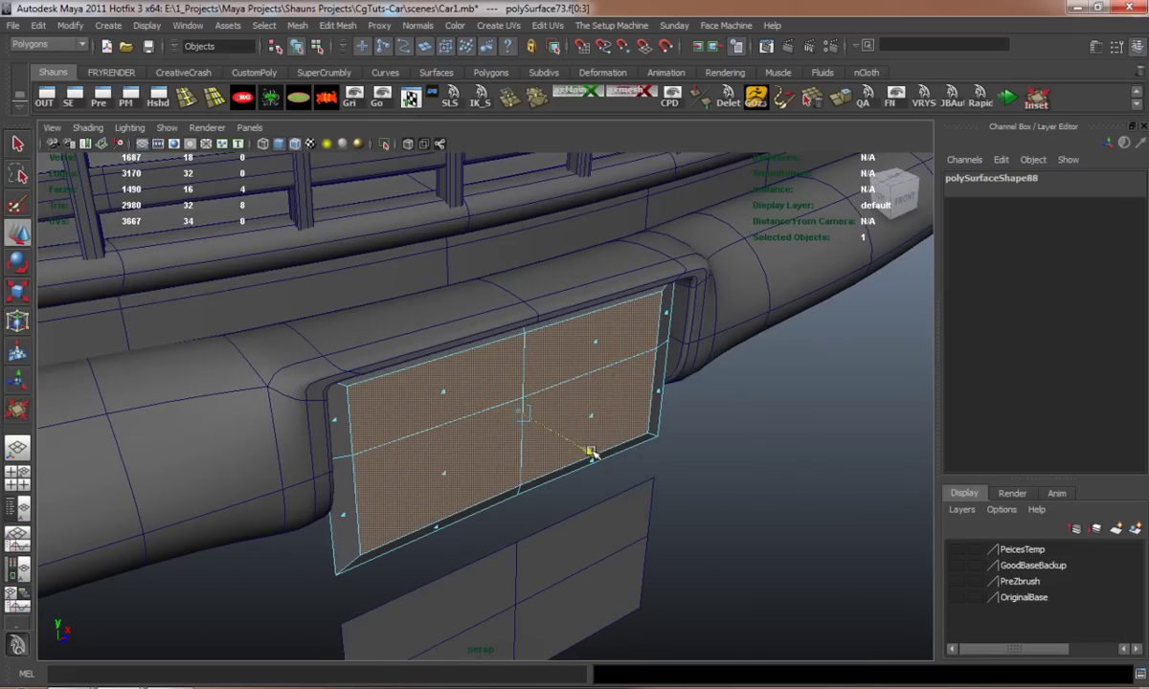
- Move the original plate 0.719 forward in Z, clear of the bumper, and delete its four back faces
left_click_drag(577, 454, 474, 419, "alt")
right_click_drag(474, 419, 532, 400)
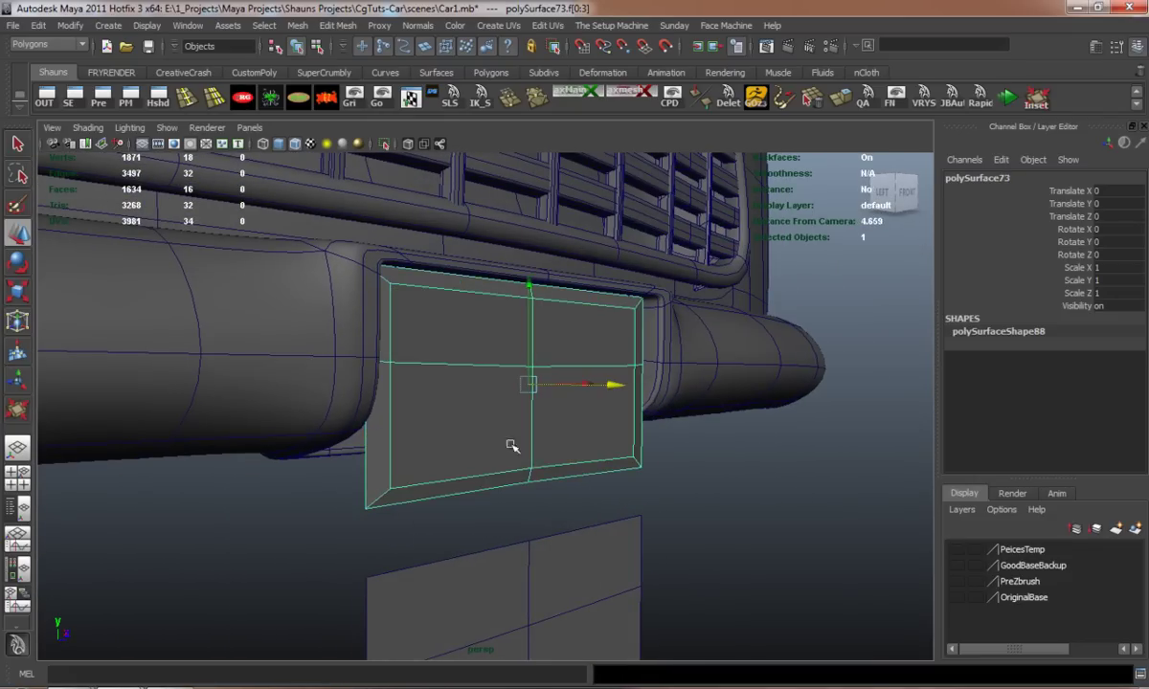
left_click_drag(494, 434, 522, 492, "alt")
left_click_drag(608, 441, 608, 403)
right_click_drag(605, 406, 608, 442)
left_click(567, 251)
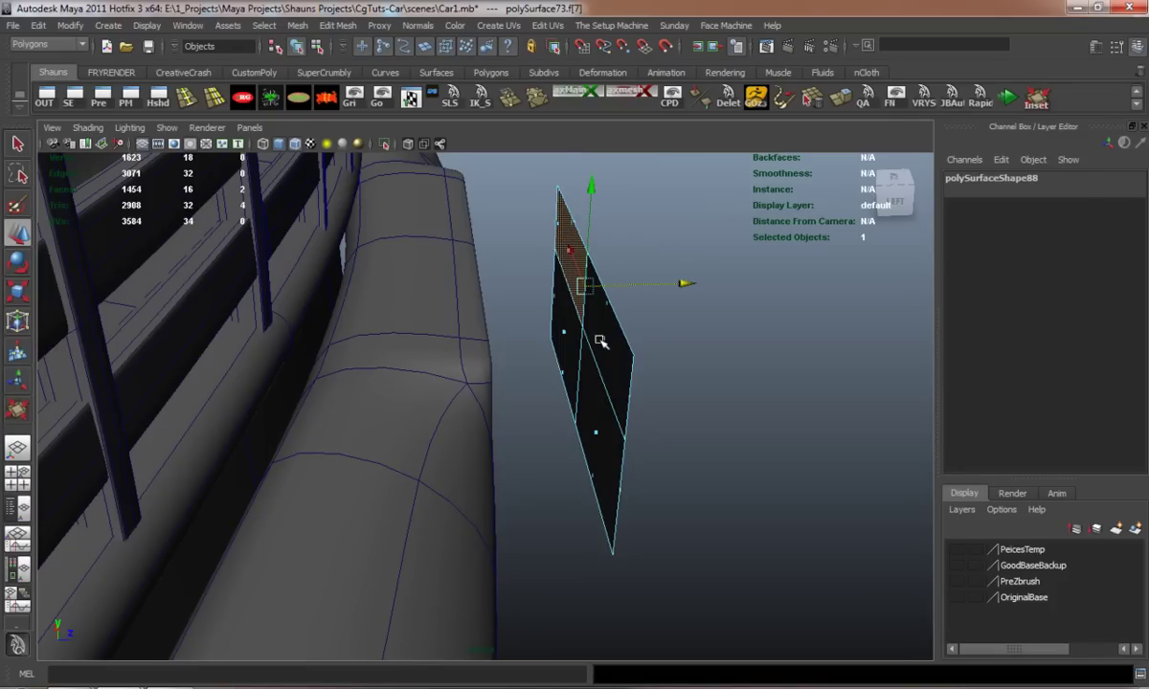
left_click(601, 341)
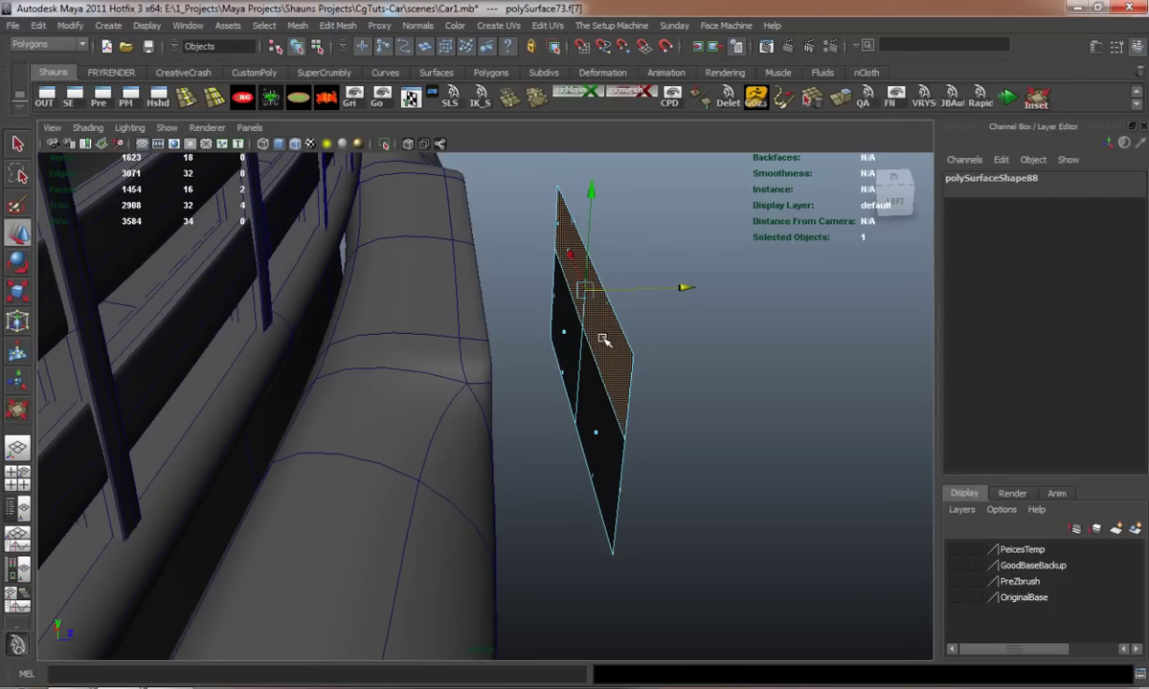
left_click(564, 332, "shift")
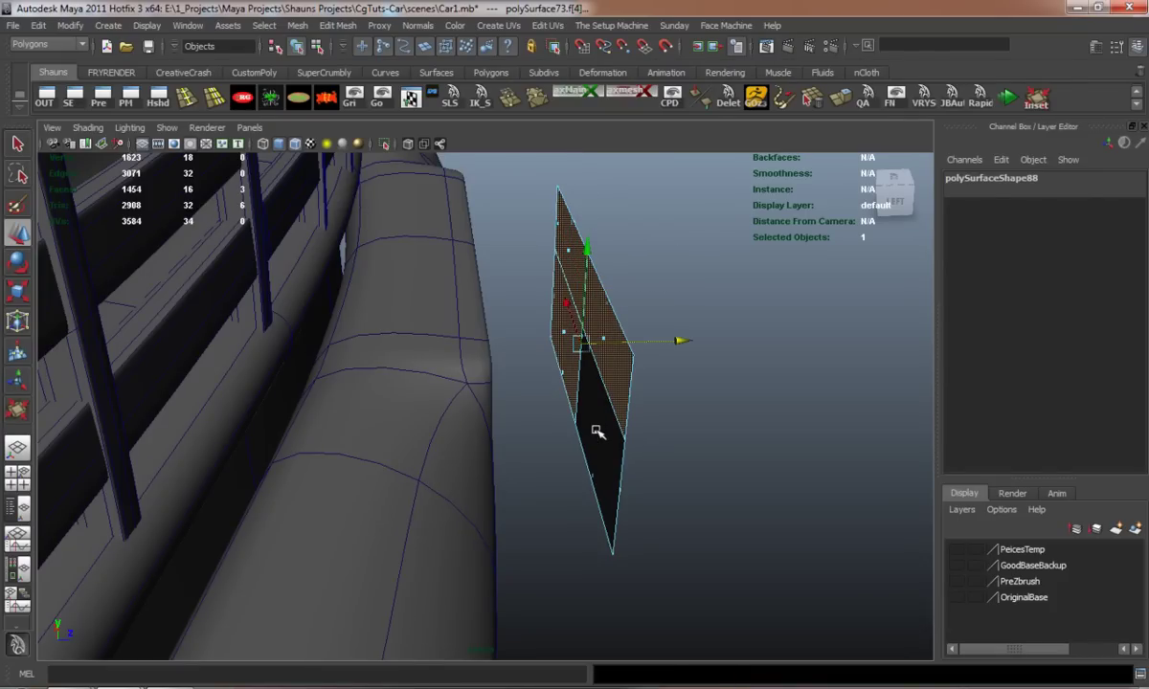
left_click(595, 433, "shift")
key("Delete")
- Delete the plate's four front centre faces to leave an open rectangular frame, and smooth-preview it
left_click_drag(596, 433, 452, 412, "alt")
left_click(497, 454, "shift")
left_click(507, 341, "shift")
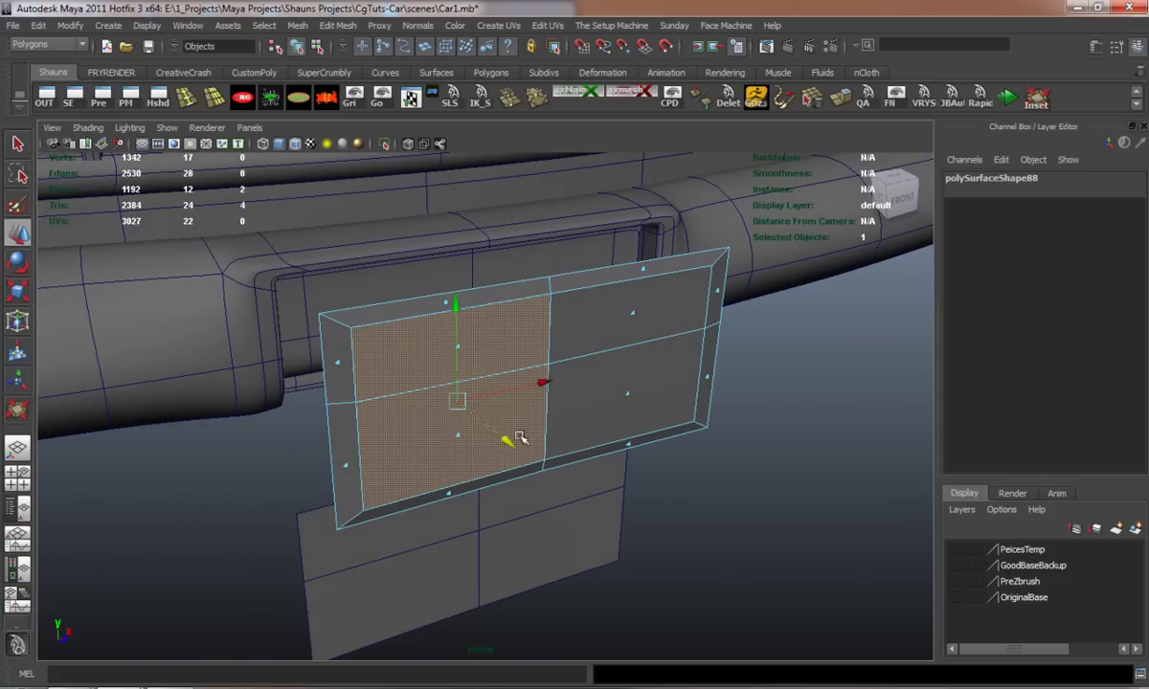
left_click(669, 423, "shift")
key("Delete")
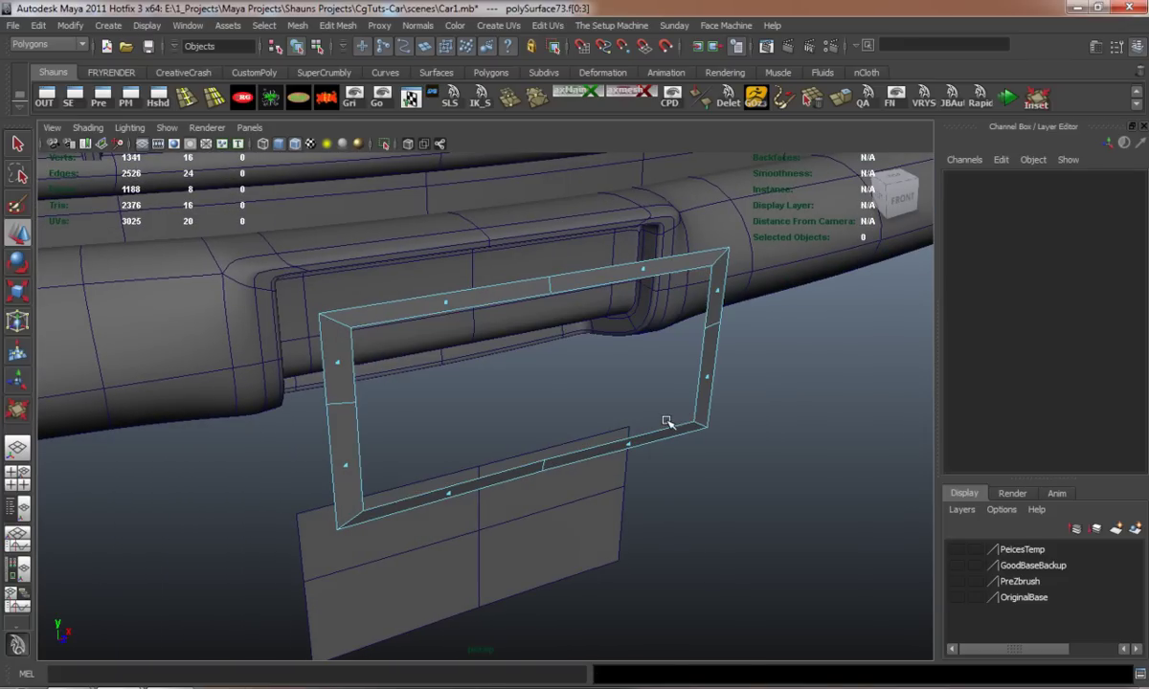
key("3")
left_click_drag(538, 379, 515, 385, "alt")
key("1")
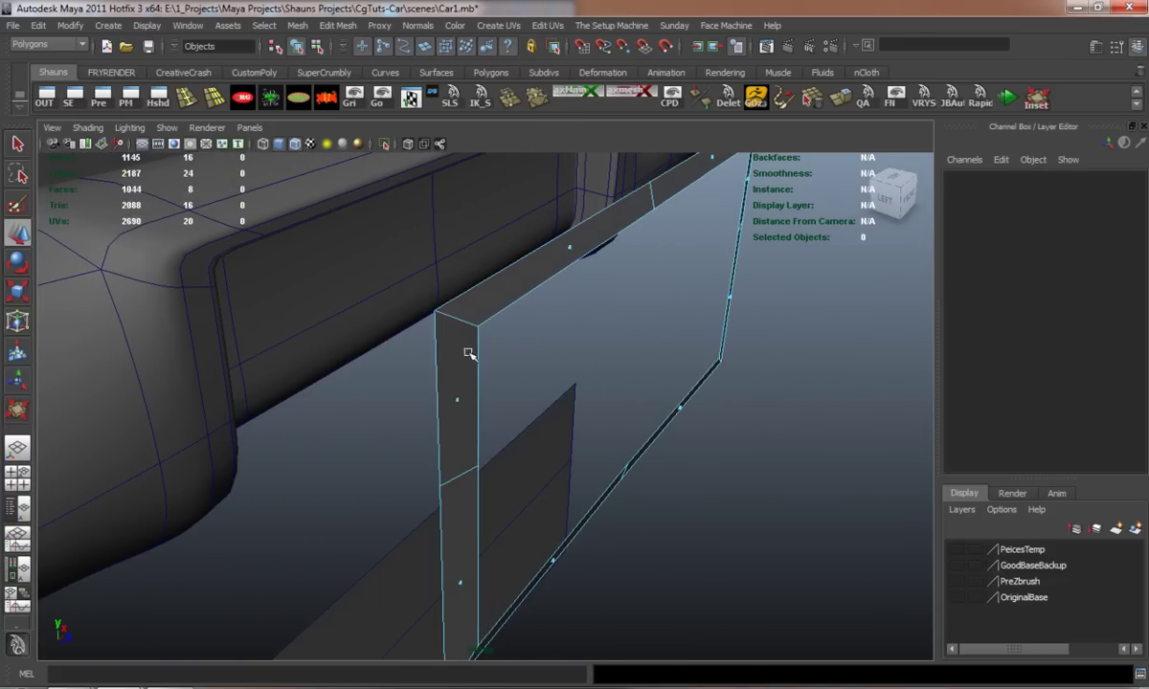
- Insert an edge loop around the middle of the frame's rim and move it slightly forward in Z
left_click(186, 98)
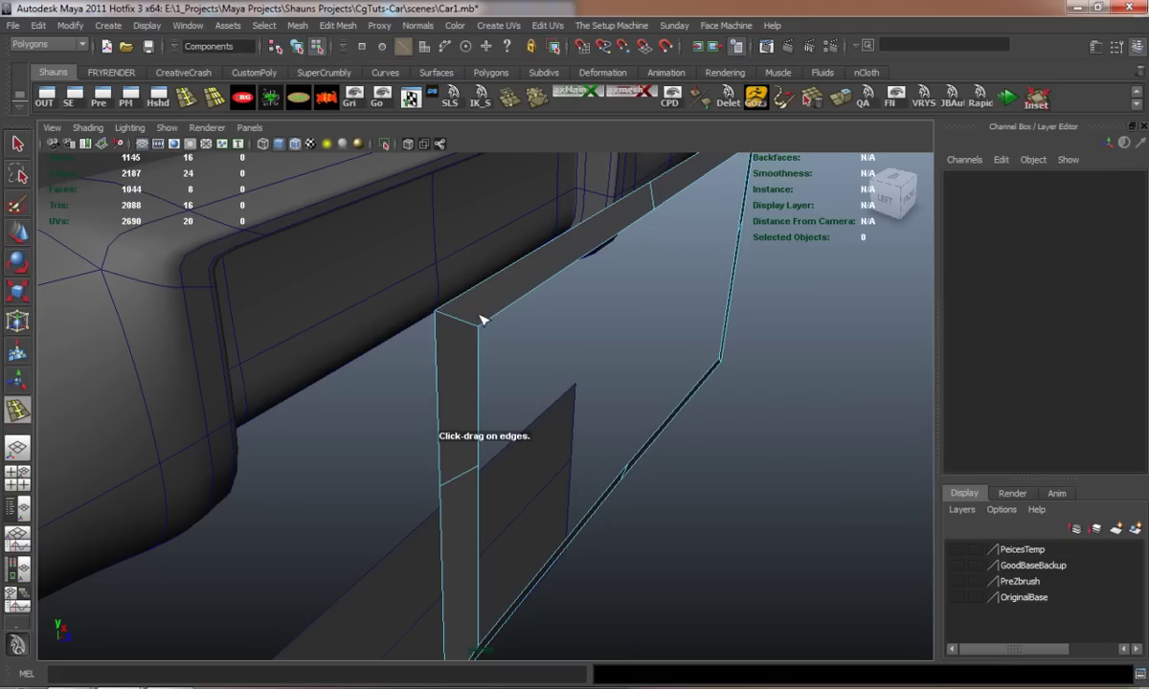
left_click(465, 328)
key("w")
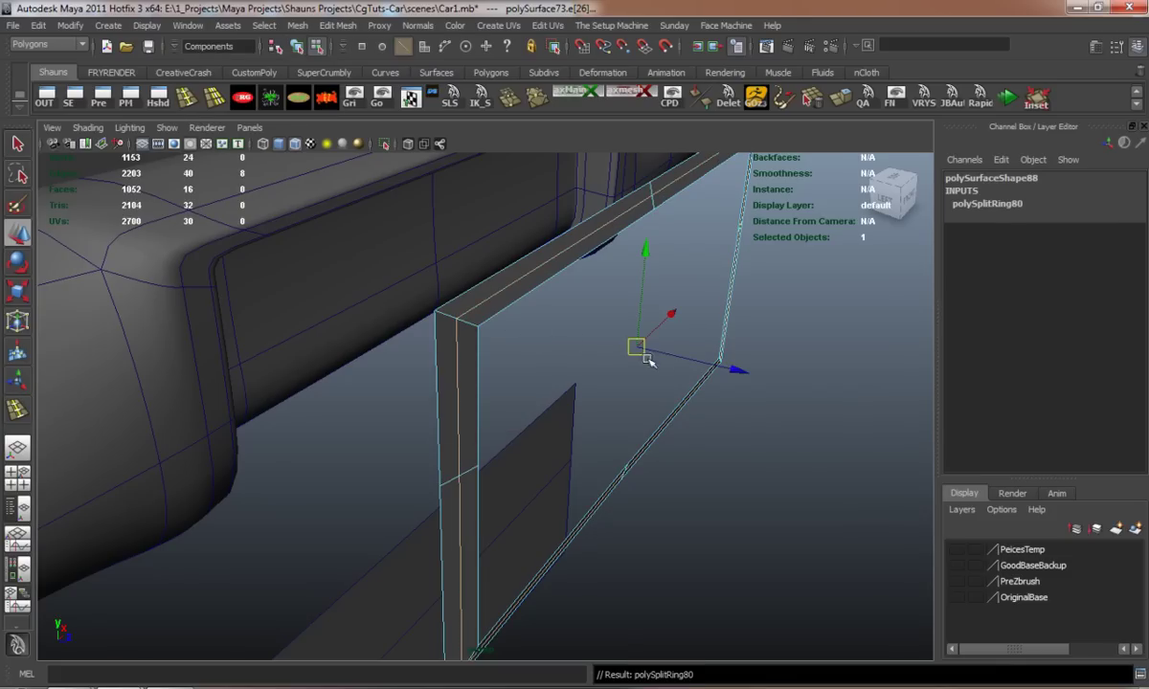
left_click_drag(739, 369, 744, 374)
- Extrude the frame's rear border edges and adjust the new edges' scale and depth
left_click_drag(552, 392, 579, 385, "alt")
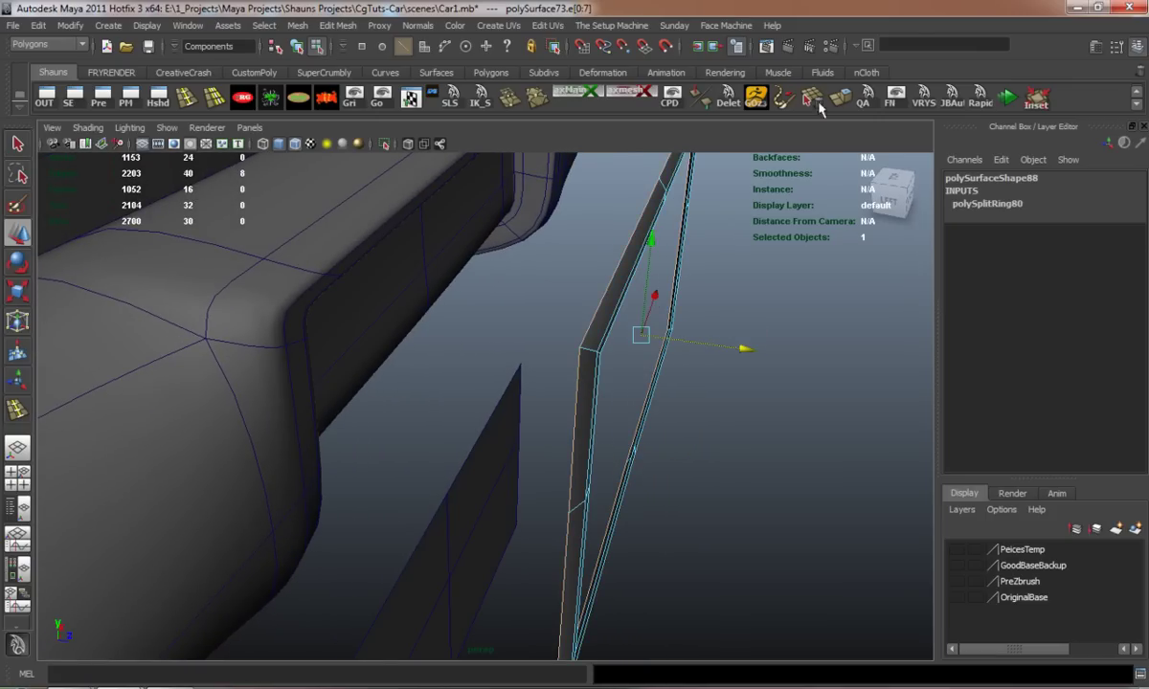
key("ctrl+e")
key("r")
left_click_drag(640, 335, 672, 345)
key("w")
left_click_drag(742, 318, 735, 316)
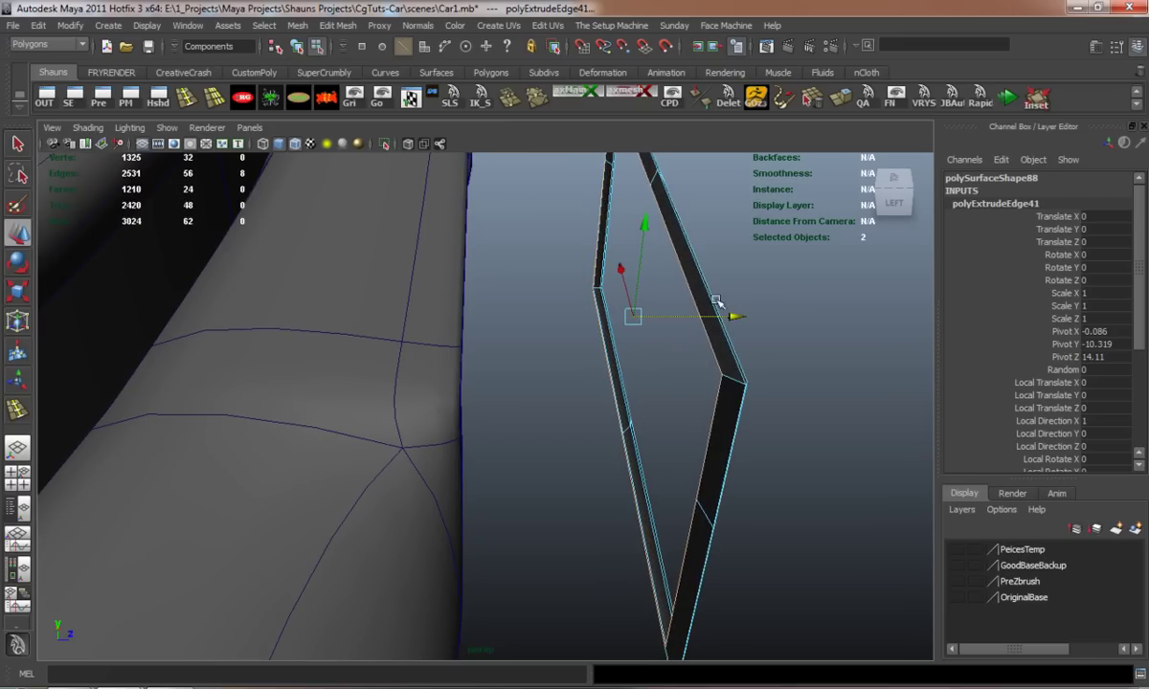
- Insert an edge loop around the frame's newly extruded rear strip and check it in smooth preview
left_click(206, 100)
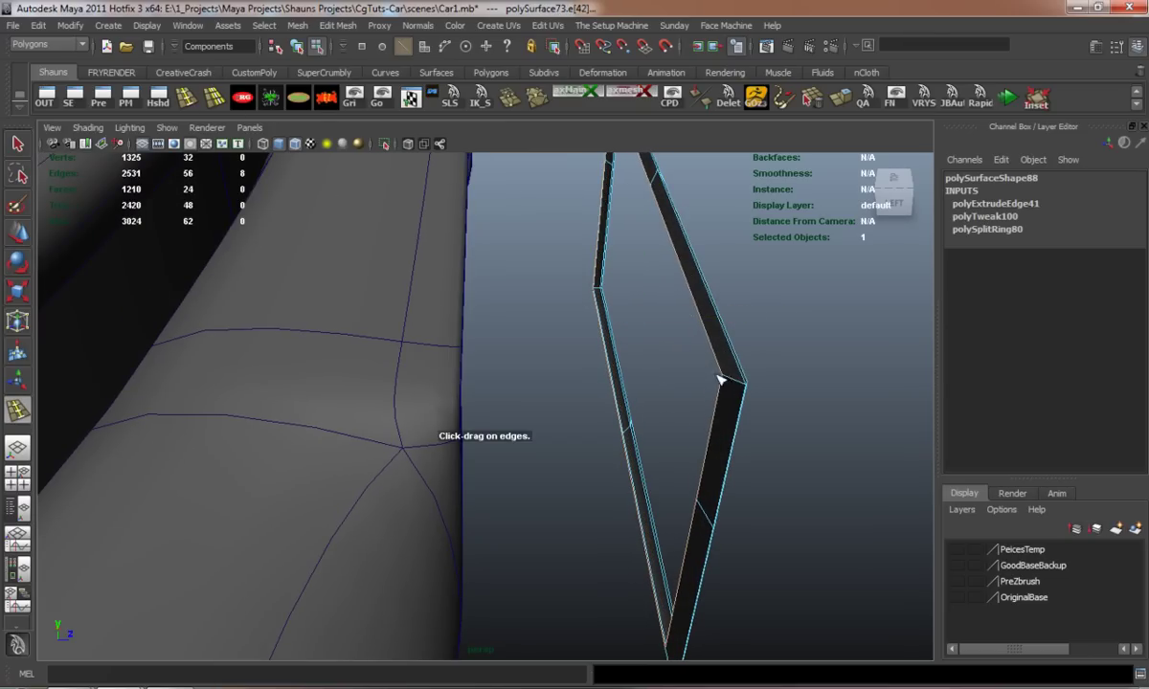
left_click_drag(732, 379, 739, 389)
key("w")
key("3")
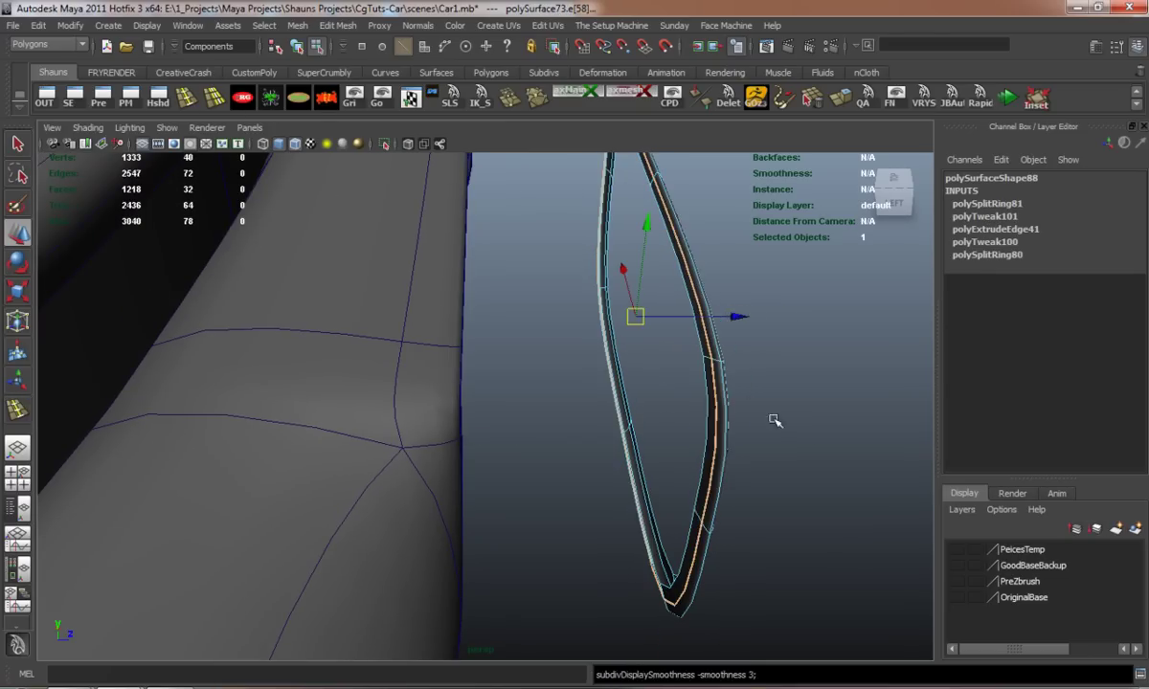
left_click(791, 440)
left_click_drag(792, 441, 570, 409, "alt")
key("1")
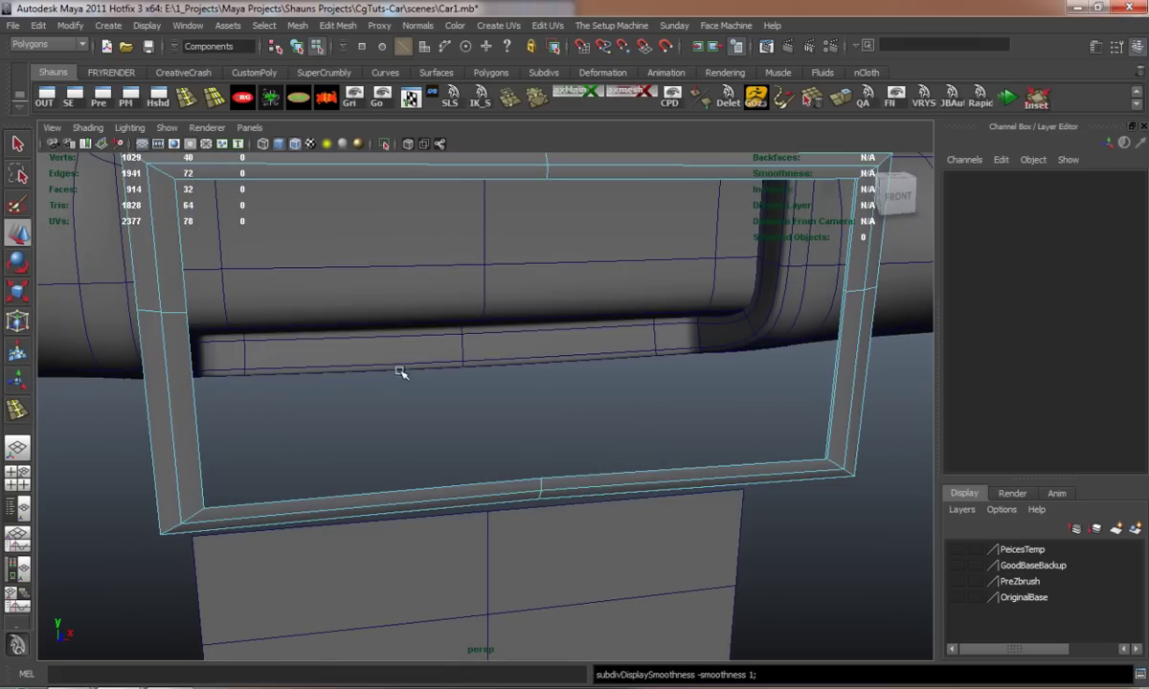
- Extrude the border edges of the frame's inner opening and move them back in Z
middle_click_drag(400, 377, 400, 326, "alt")
left_click_drag(400, 326, 329, 392, "alt")
middle_click_drag(329, 393, 504, 519, "alt")
left_click_drag(504, 519, 341, 397, "alt")
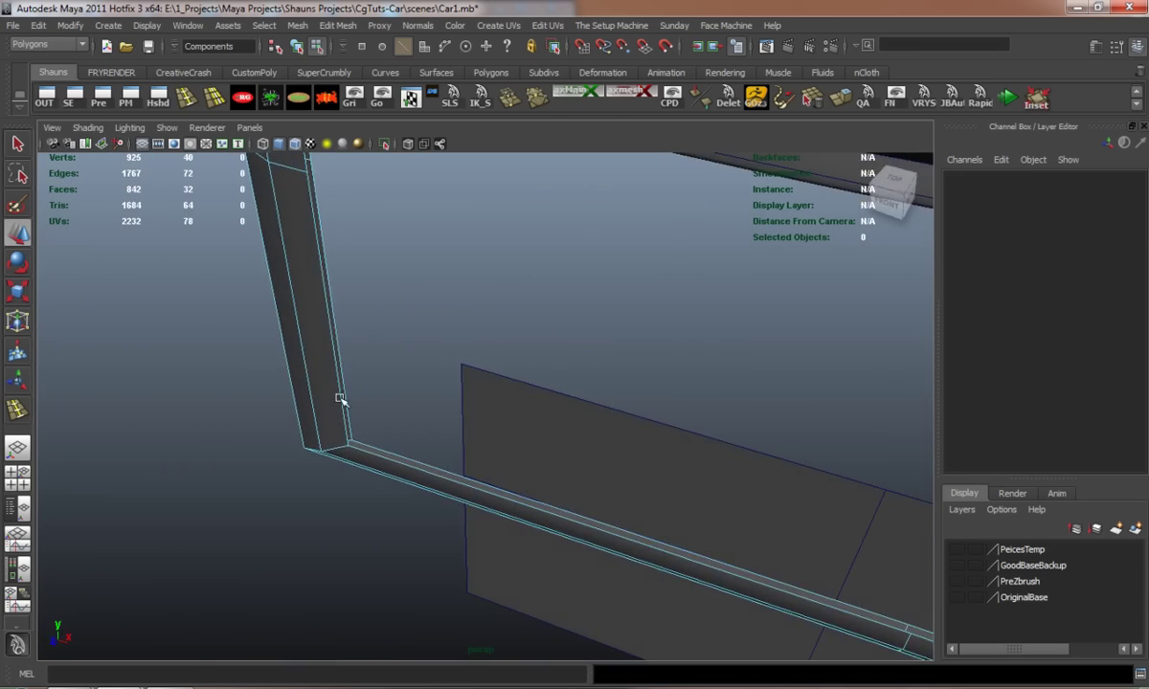
left_click(341, 397)
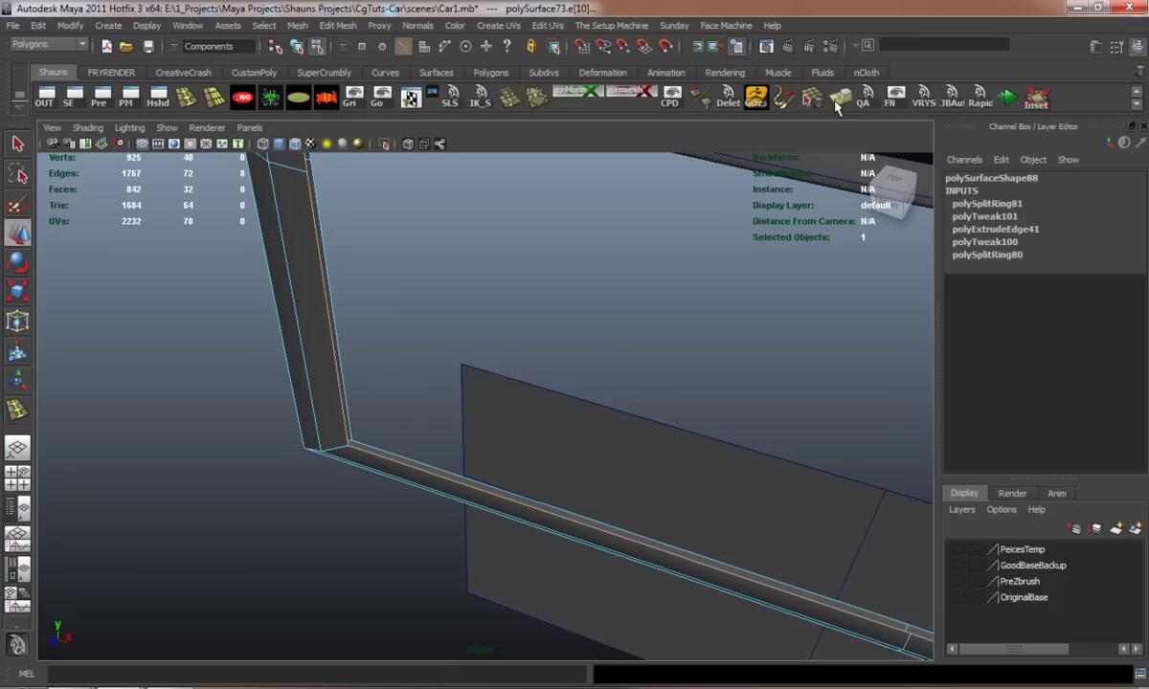
key("ctrl+e")
left_click_drag(523, 323, 423, 307, "alt")
key("w")
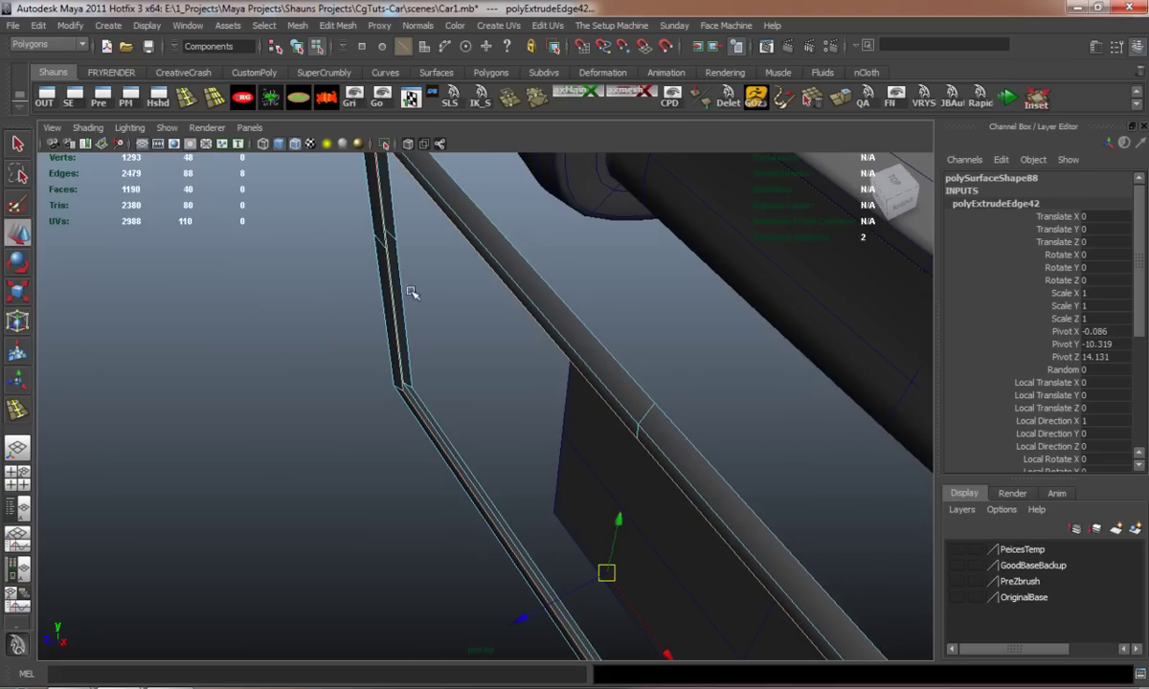
left_click(525, 613)
key("ctrl+z")
left_click_drag(520, 620, 543, 622)
- Insert supporting edge loops running around the frame beside its inner and outer edges
left_click(185, 99)
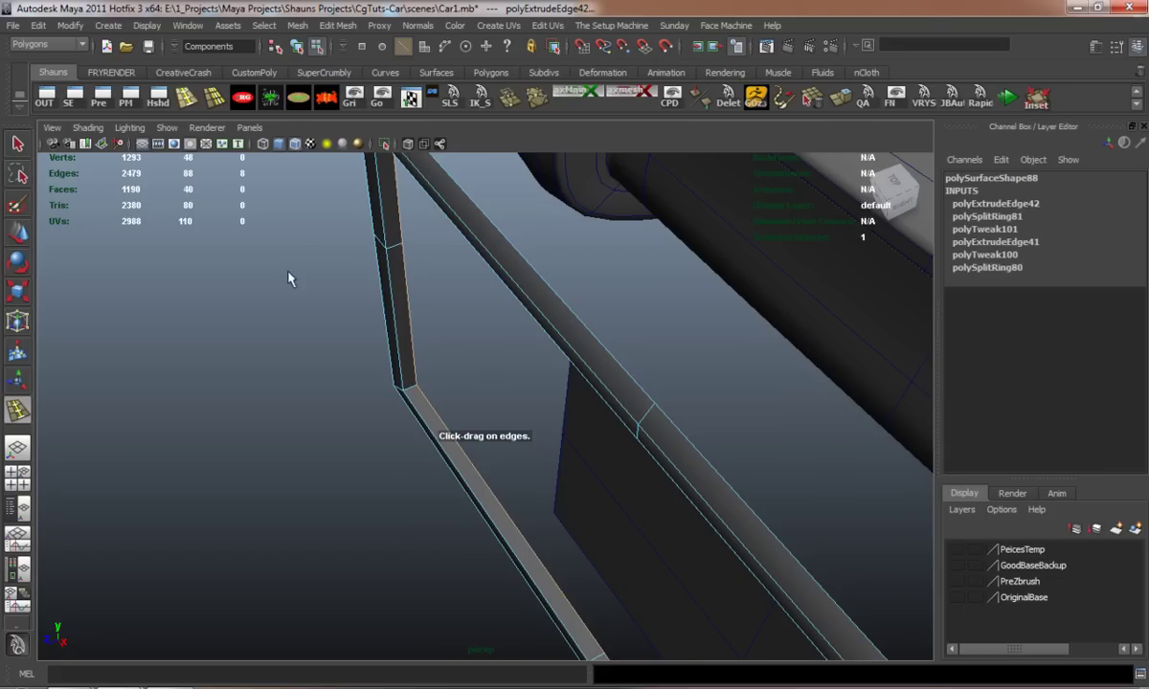
scroll(384, 403, "up", 4)
left_click_drag(346, 374, 377, 387)
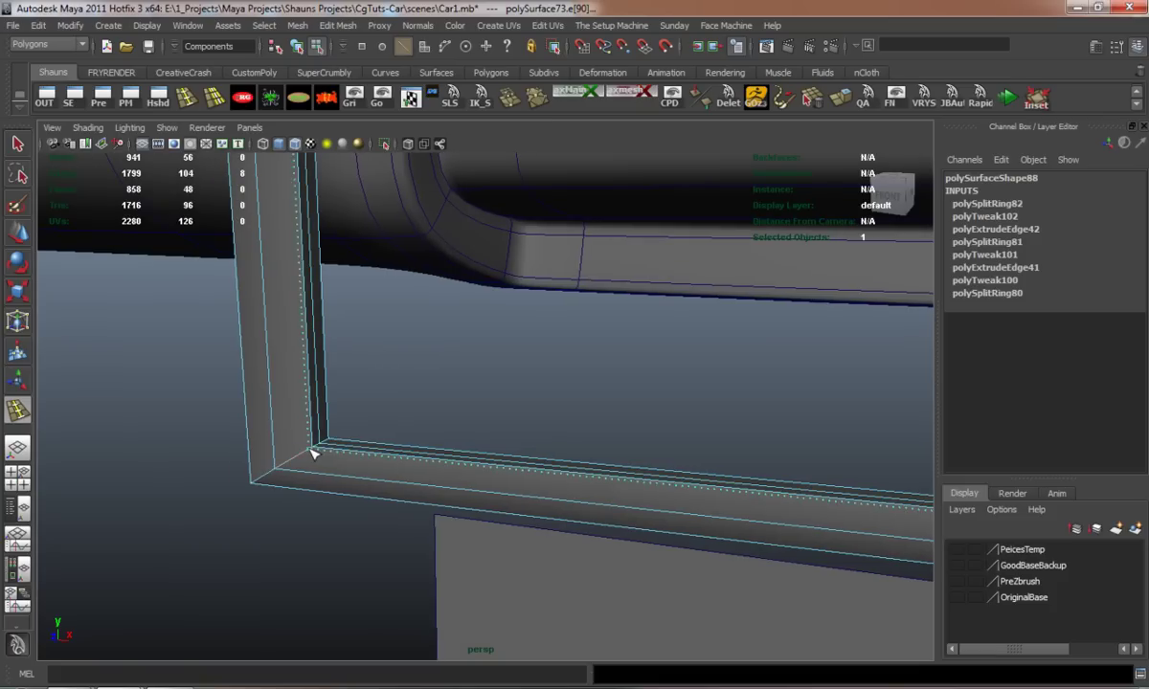
left_click_drag(310, 454, 268, 476)
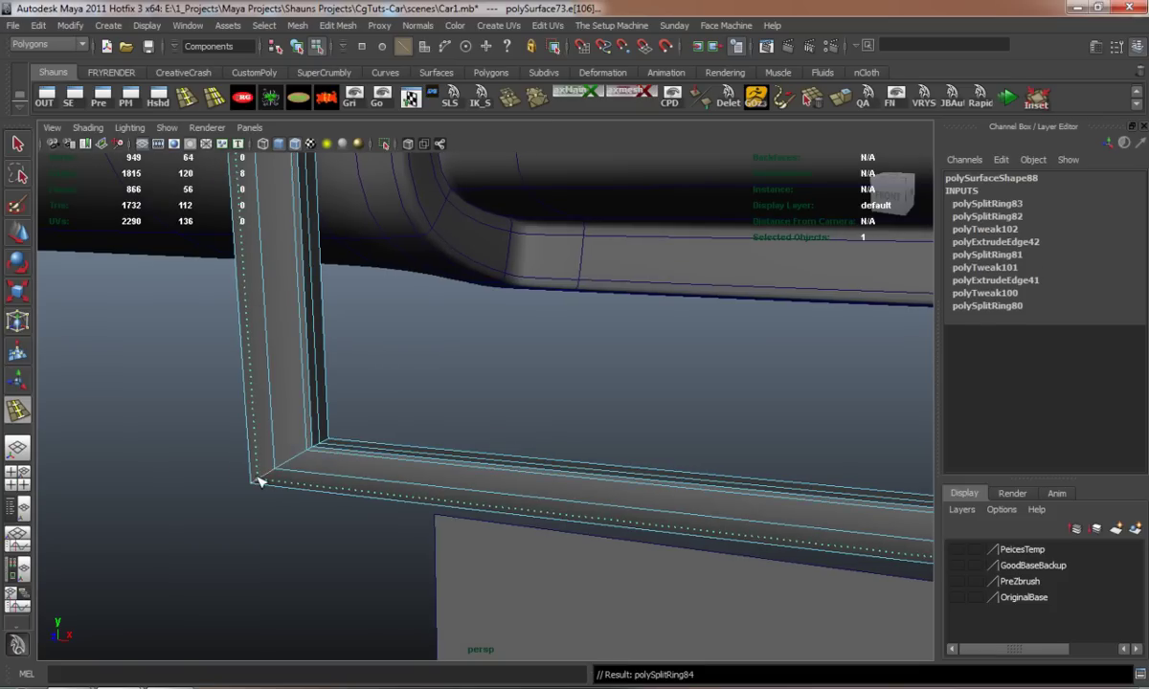
left_click_drag(258, 481, 261, 480)
- Insert edge loops across the frame on both sides of each of its four corners, and smooth-preview it
left_click_drag(337, 456, 337, 455)
scroll(360, 436, "down", 5)
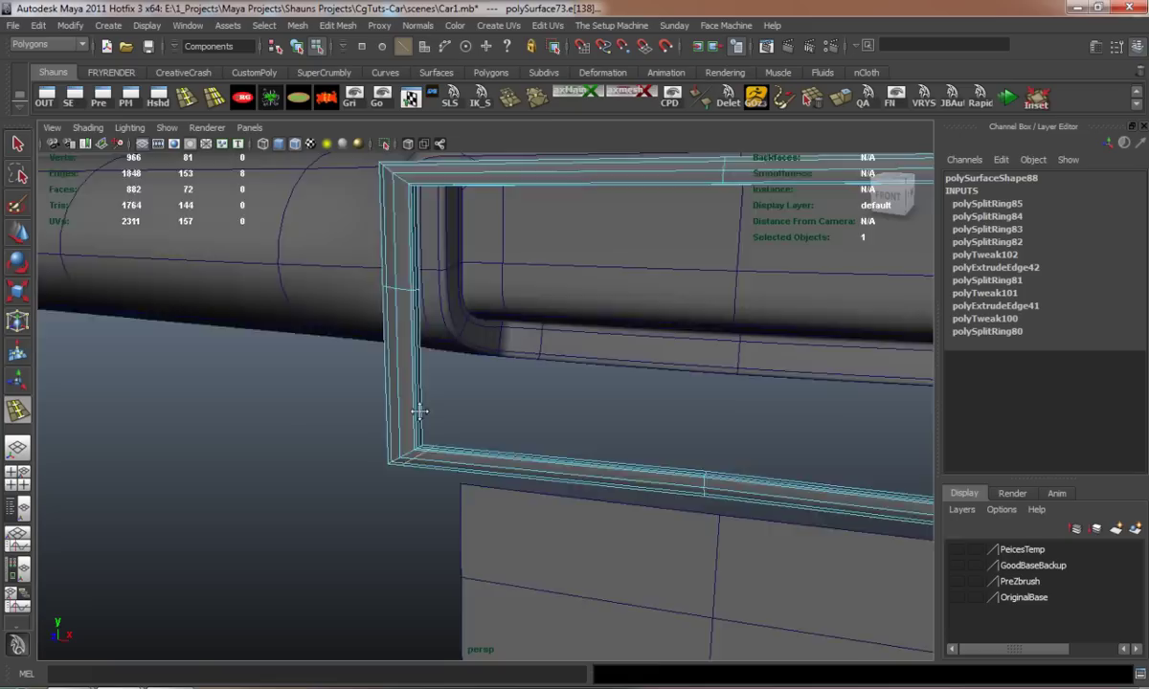
middle_click_drag(418, 377, 421, 534, "alt")
left_click(406, 316)
left_click_drag(406, 316, 617, 278, "alt")
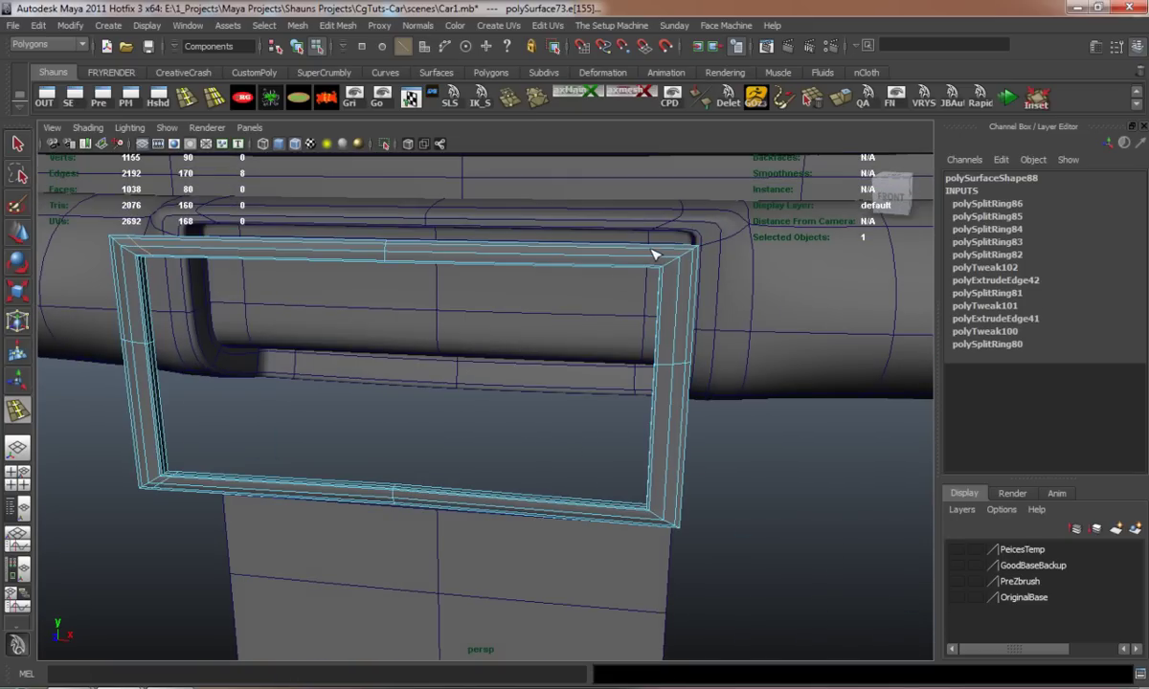
left_click_drag(678, 251, 676, 254)
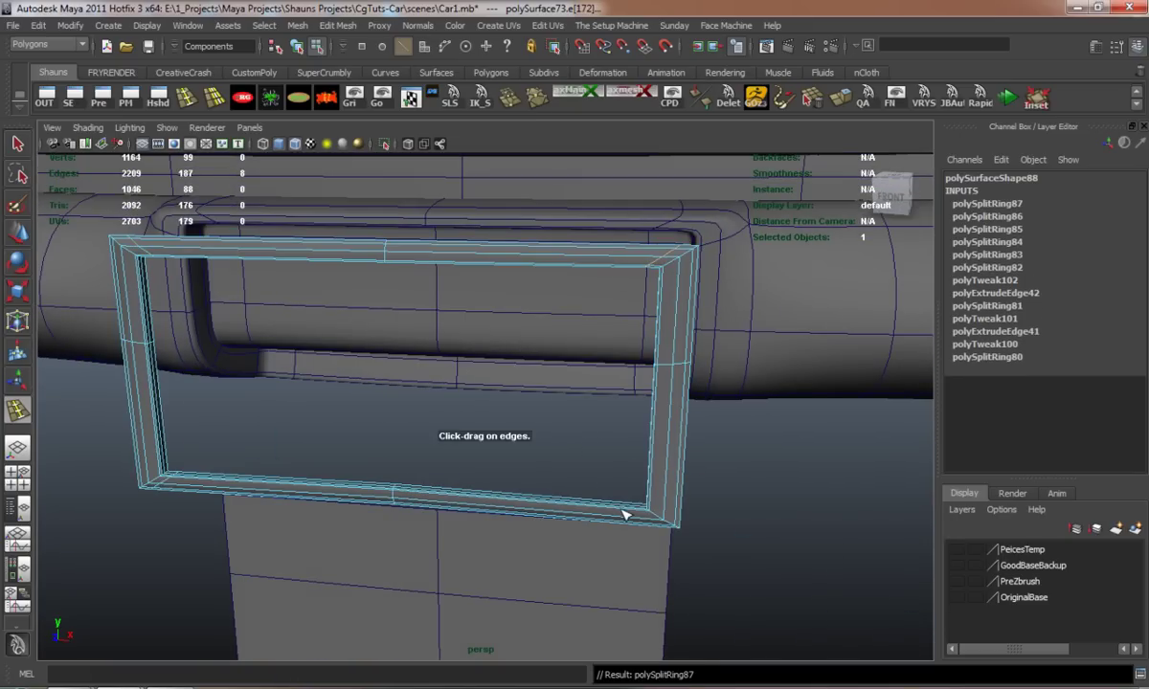
left_click_drag(630, 514, 669, 498)
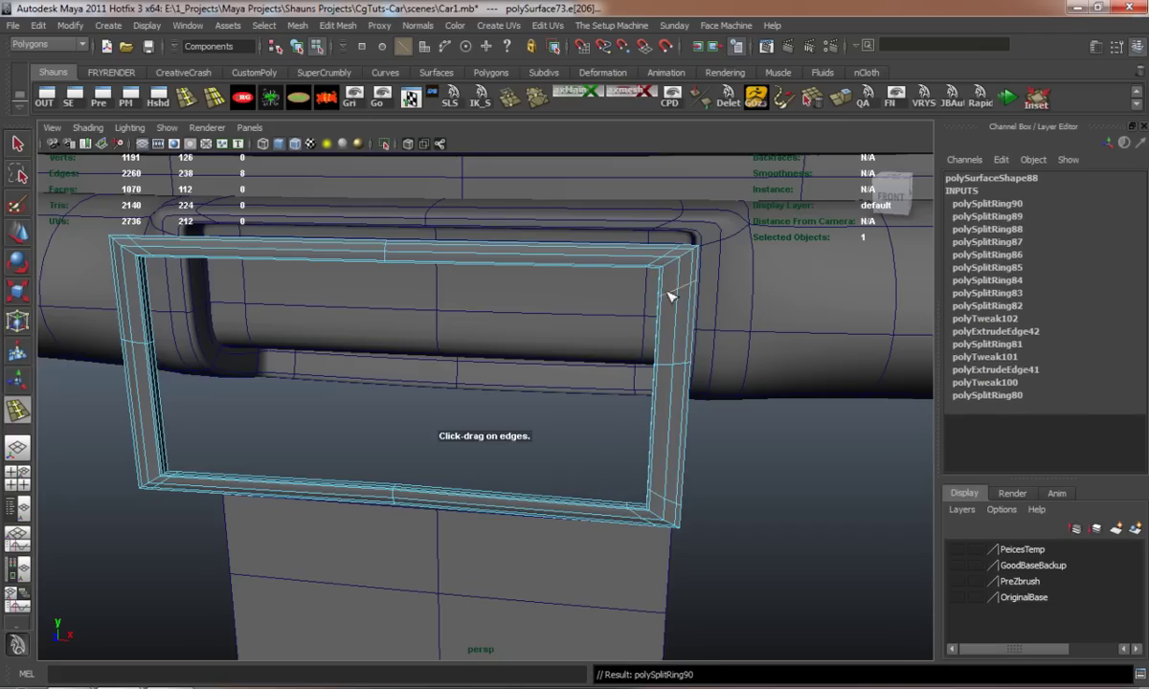
left_click_drag(682, 292, 251, 370, "alt")
left_click_drag(133, 266, 132, 288)
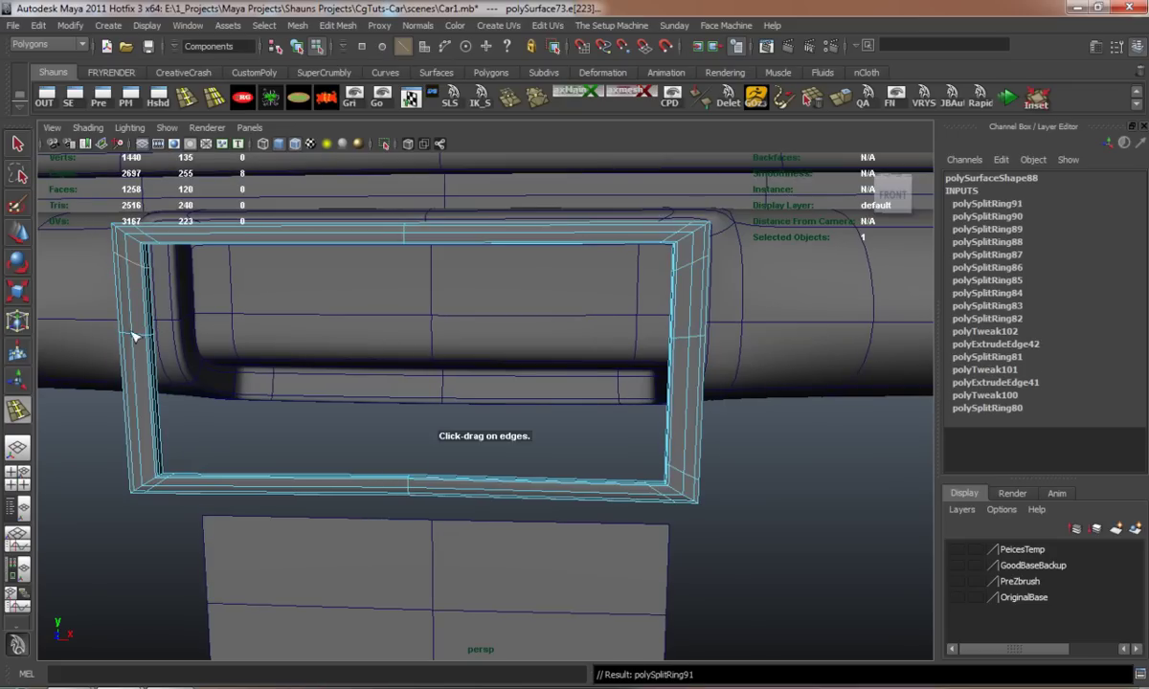
left_click_drag(145, 442, 147, 464)
key("w")
key("3")
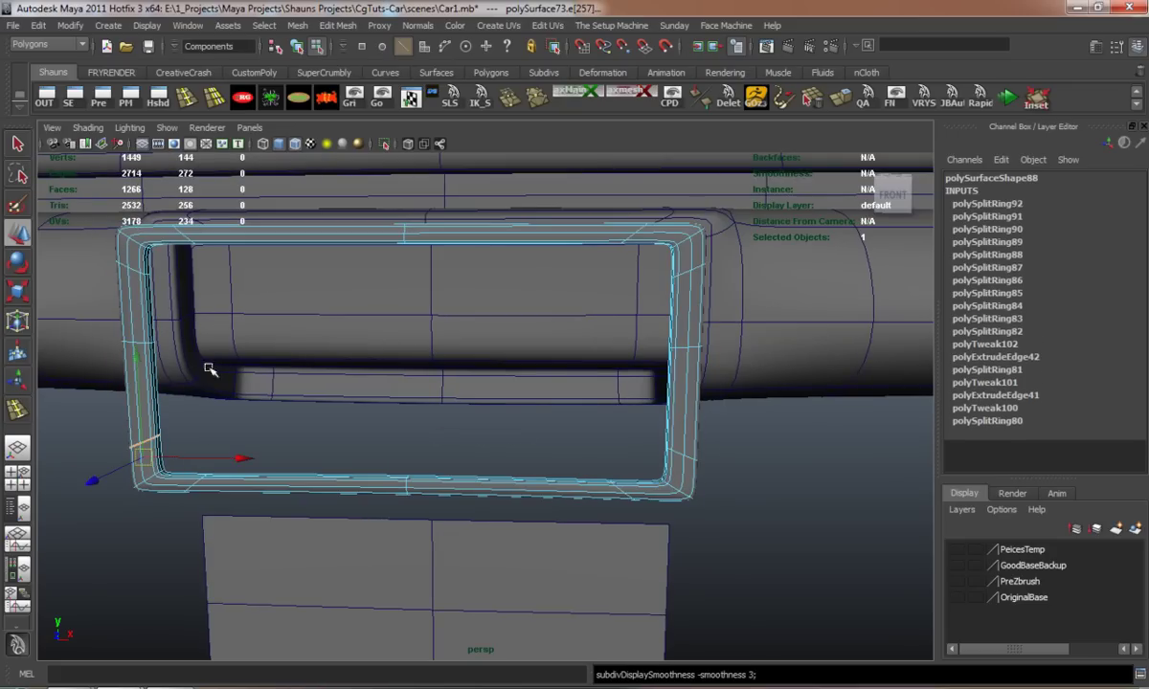
- Select the whole plate frame and move it back in Z into the bumper's recess
right_click_drag(272, 230, 337, 211)
scroll(329, 356, "down", 5)
left_click_drag(330, 359, 394, 426, "alt")
left_click(643, 429)
left_click_drag(512, 407, 557, 435, "alt")
scroll(541, 436, "up", 6)
left_click(507, 384)
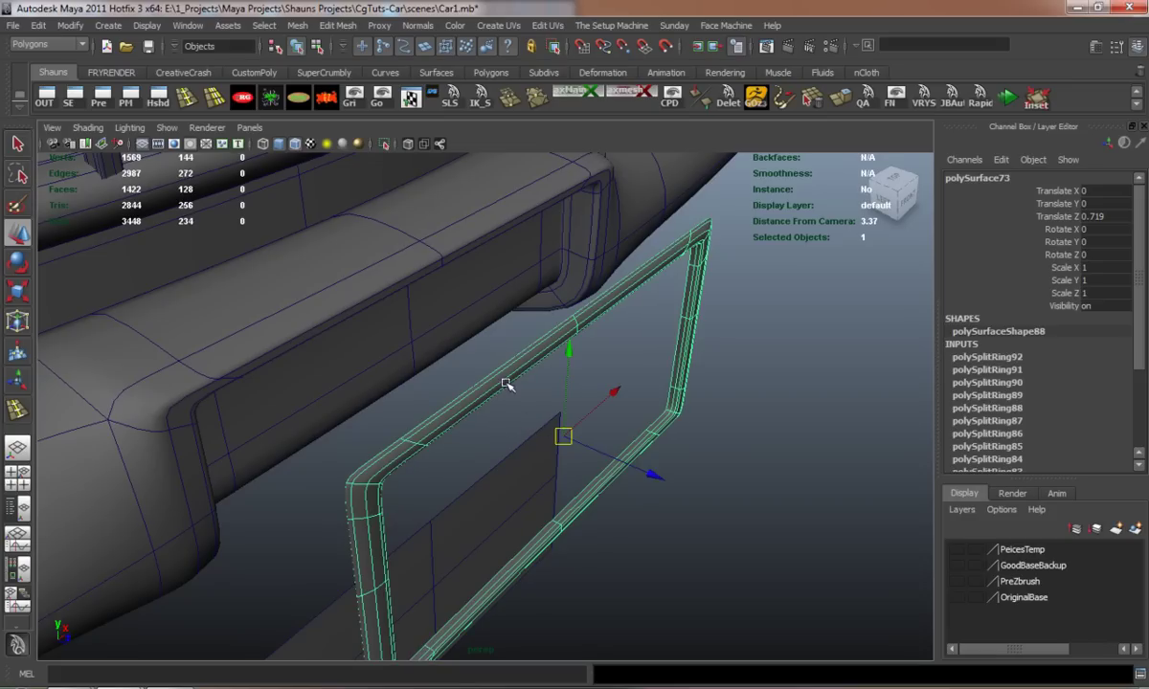
left_click_drag(649, 477, 435, 426)
left_click(615, 454)
- Set the duplicated plate's Translate Y to 0 to bring it back up to the frame
left_click(475, 591)
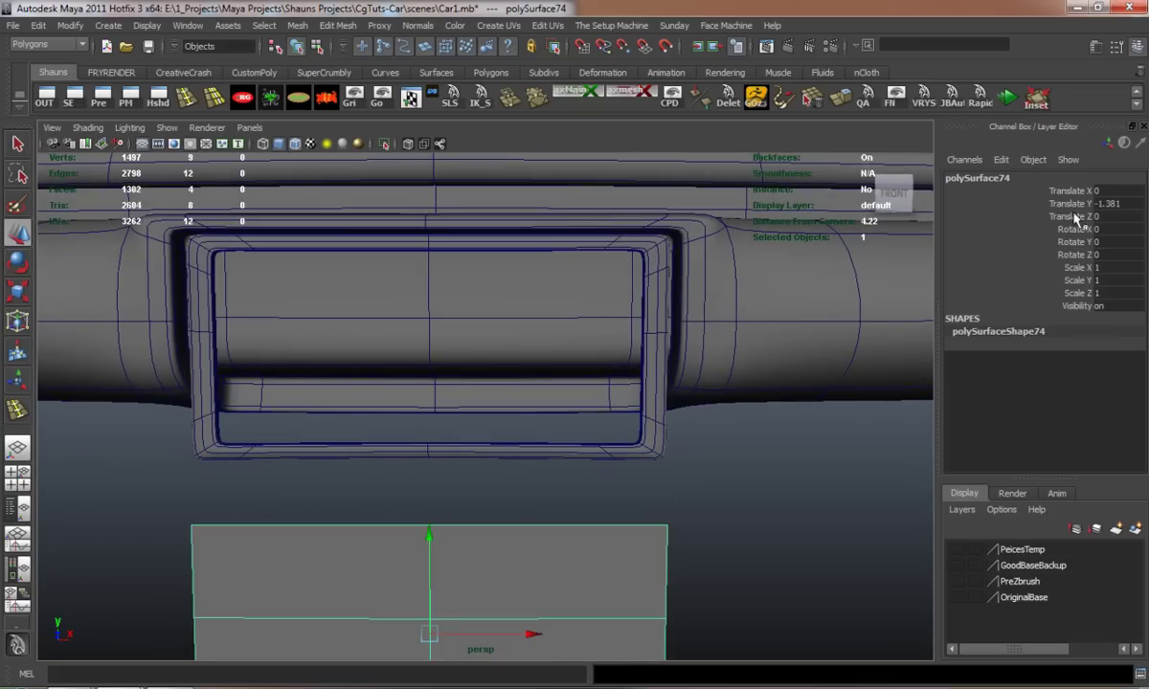
type("0")
key("Return")
- Scale the duplicated plate uniformly to 0.906 and set it back 0.018 in Z to fit inside the frame
left_click_drag(632, 459, 571, 495, "alt")
scroll(570, 495, "up", 4)
left_click_drag(511, 457, 461, 427, "alt")
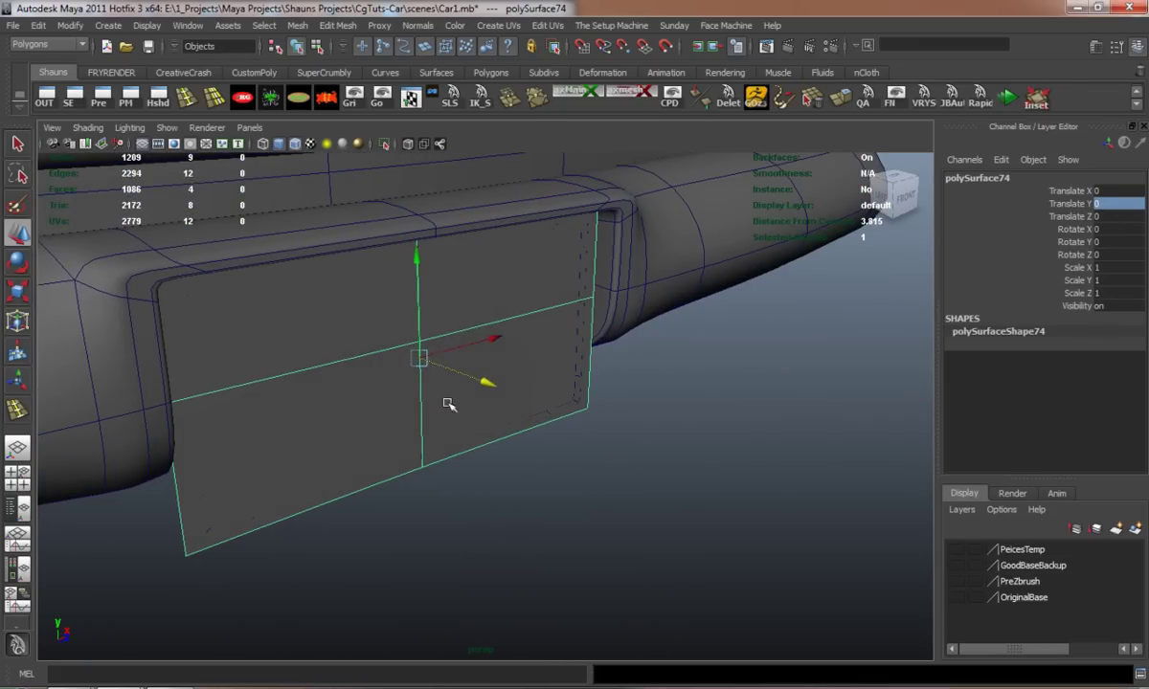
left_click_drag(422, 359, 504, 389)
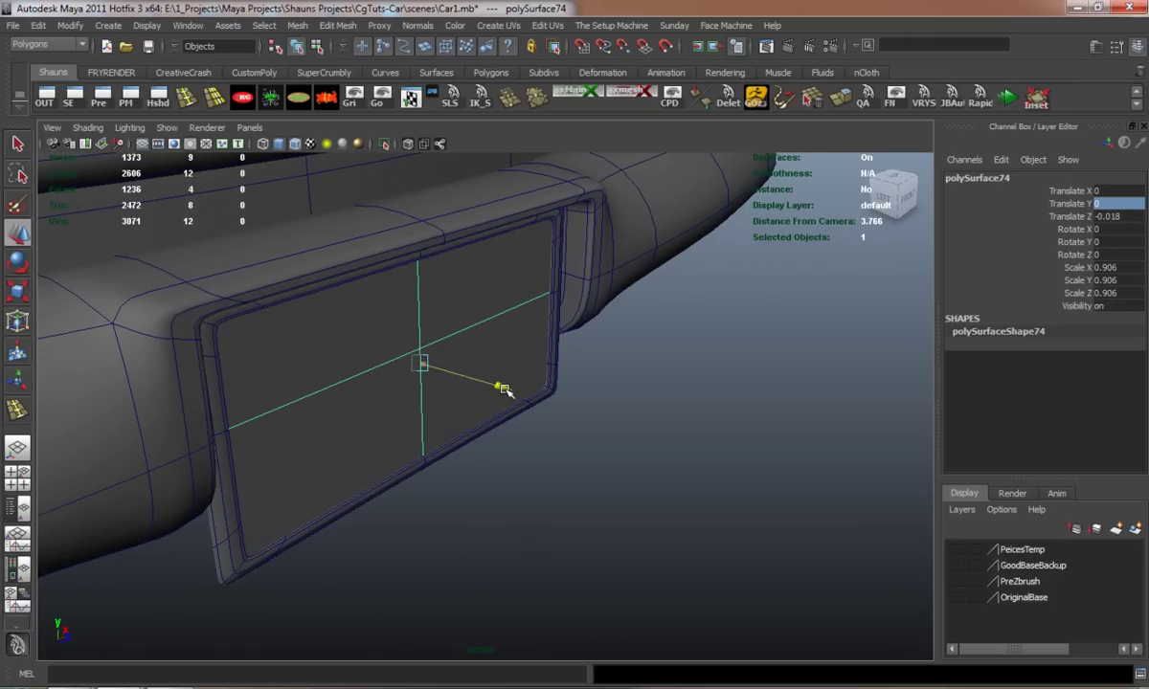
left_click(657, 439)
- Examine the framed licence plate and the front bumper from a distance and close up
left_click_drag(654, 443, 505, 416, "alt")
scroll(512, 421, "down", 8)
scroll(393, 424, "down", 4)
scroll(393, 424, "down", 4)
middle_click_drag(505, 416, 573, 423, "alt")
scroll(573, 423, "up", 10)
left_click_drag(574, 424, 651, 423, "alt")
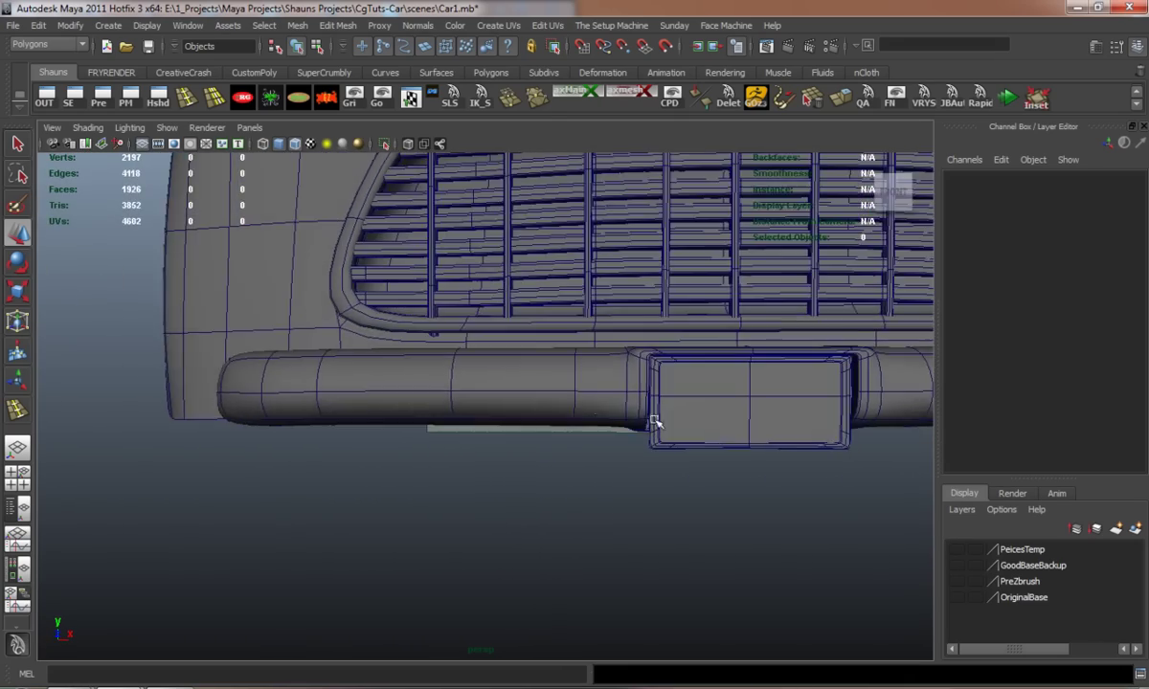
middle_click_drag(651, 422, 408, 425, "alt")
scroll(407, 425, "up", 8)
left_click_drag(426, 419, 400, 423, "alt")
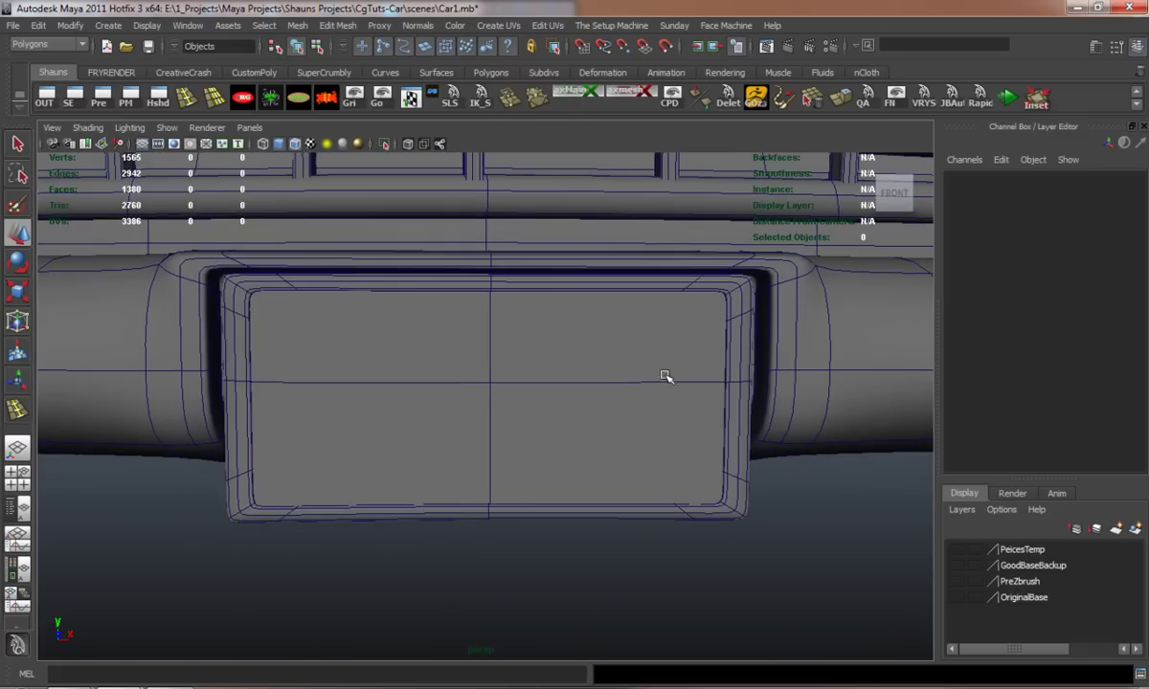